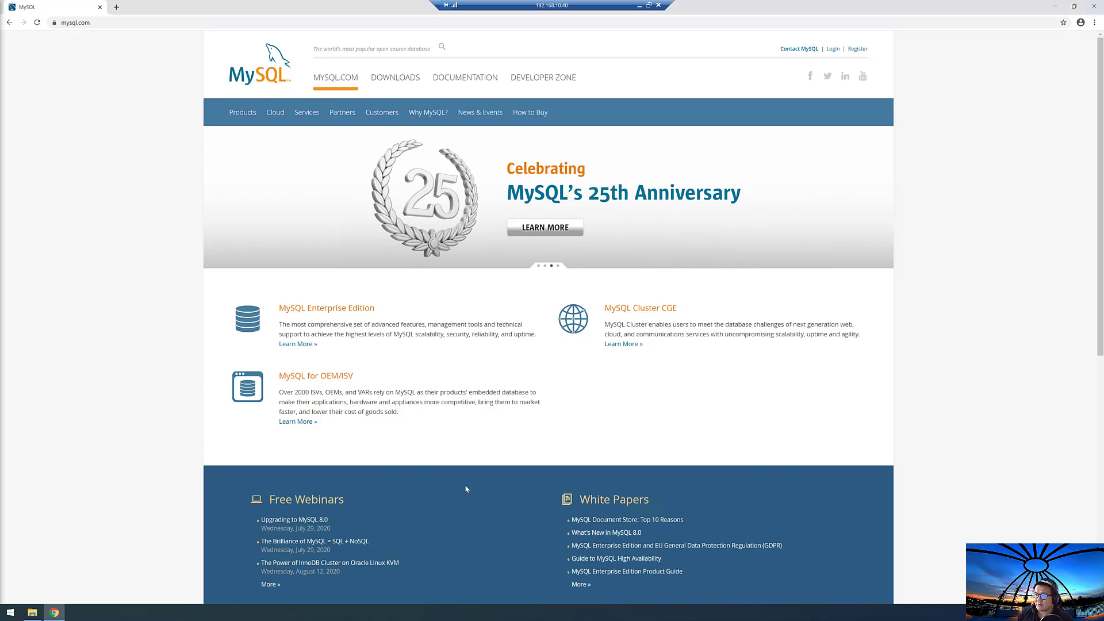
# Step: Download the 427.6M MySQL Installer 8.0.21 MSI for Windows from the MySQL Community downloads without logging in
pyautogui.click(389, 86)
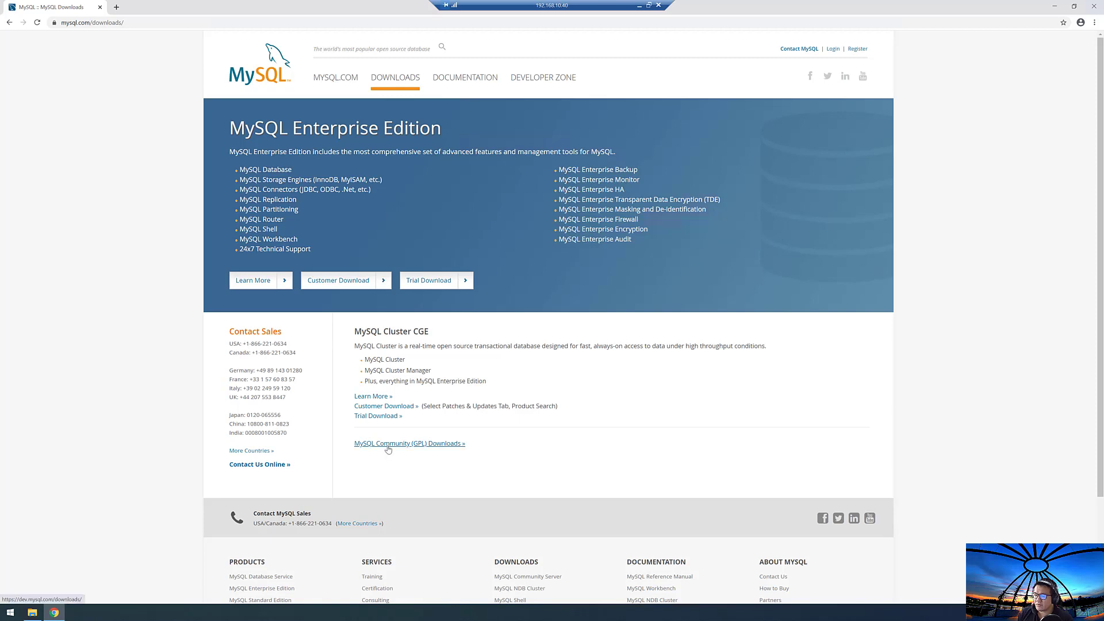
pyautogui.click(418, 447)
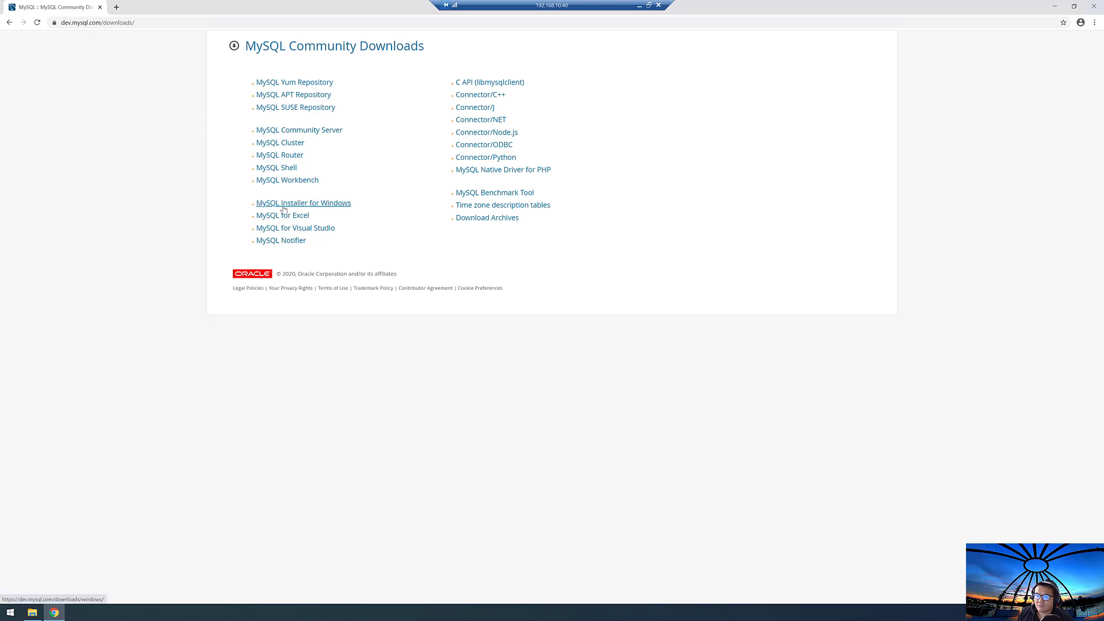
pyautogui.click(338, 208)
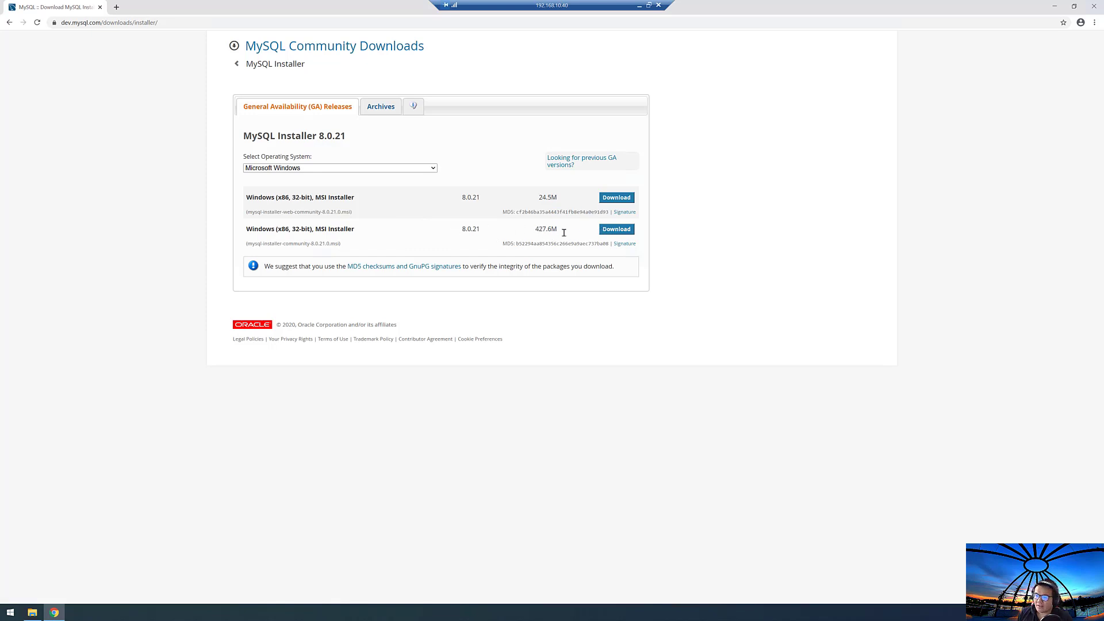
pyautogui.click(616, 232)
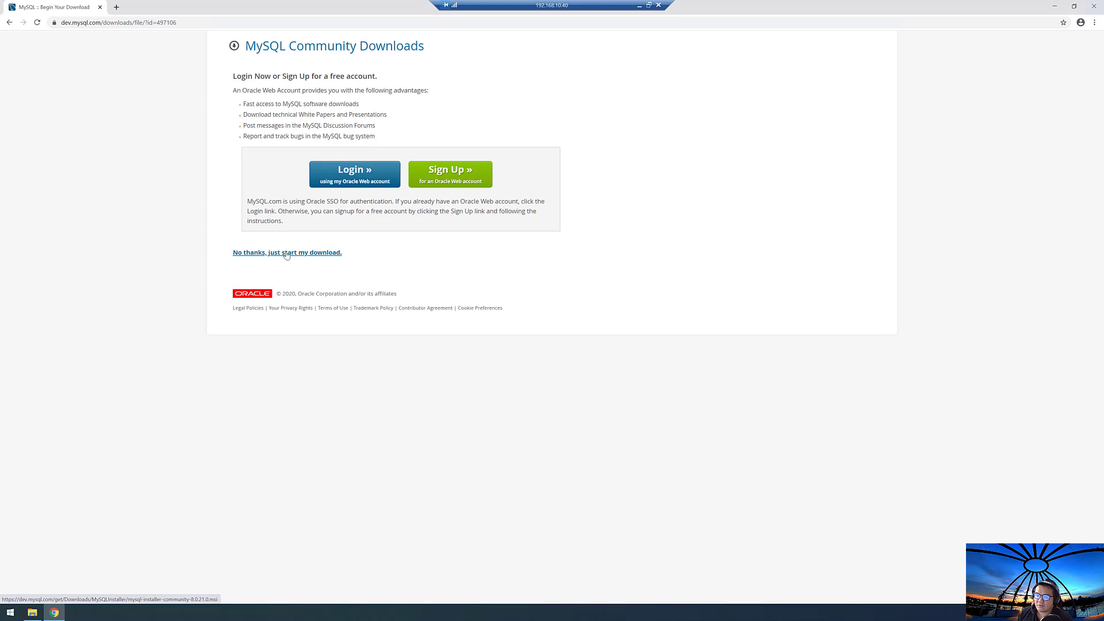
pyautogui.click(286, 253)
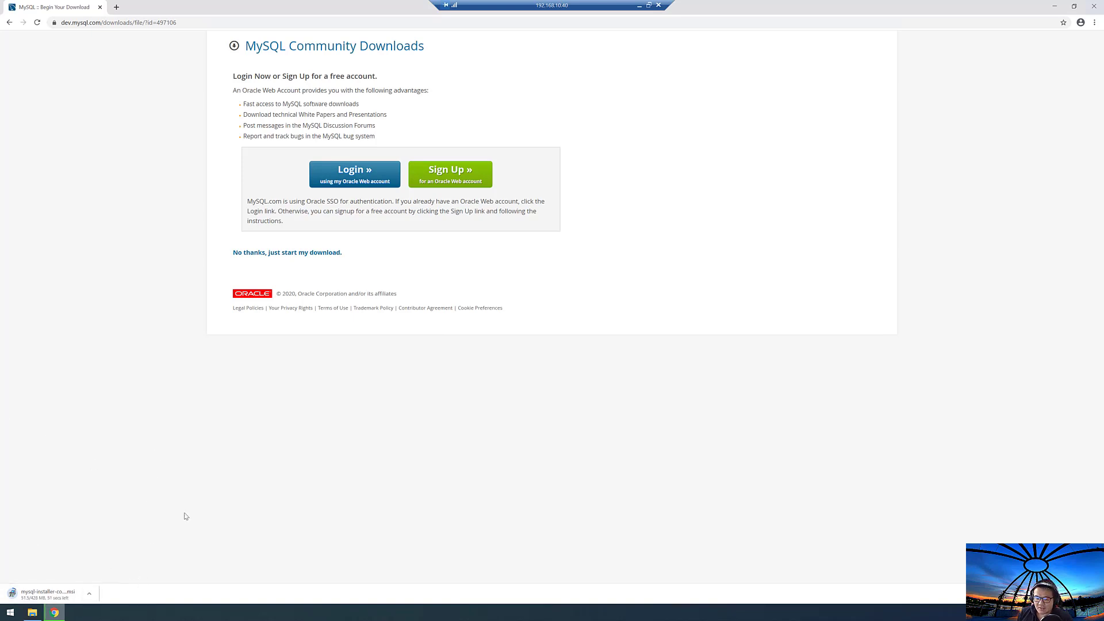
# Step: Show the installer download in its folder and cancel the running download
pyautogui.click(90, 594)
pyautogui.click(124, 569)
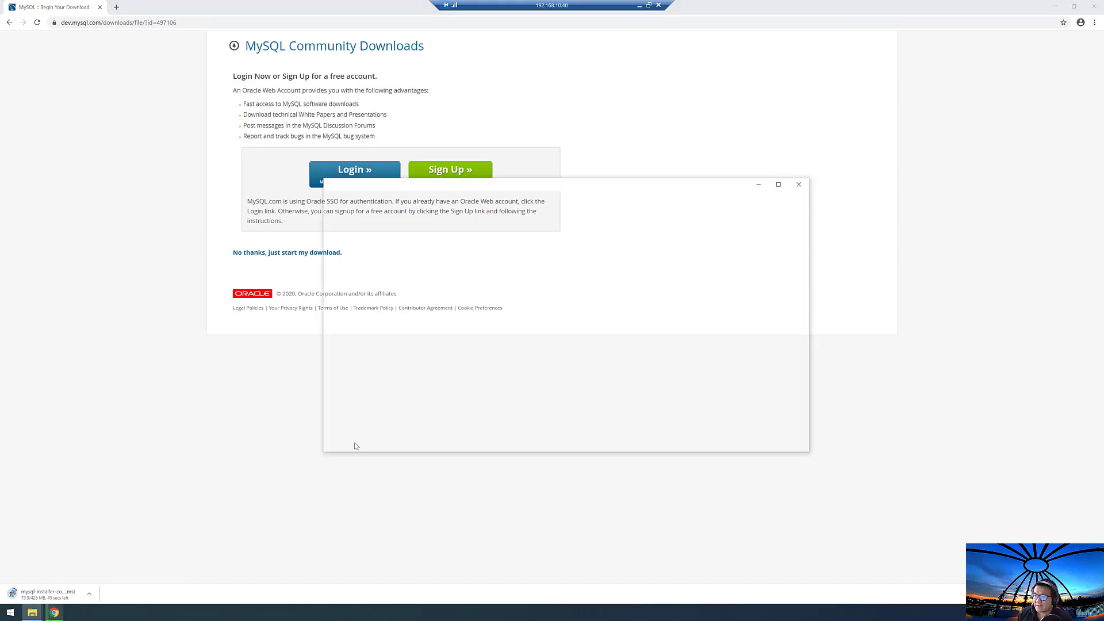
pyautogui.click(89, 595)
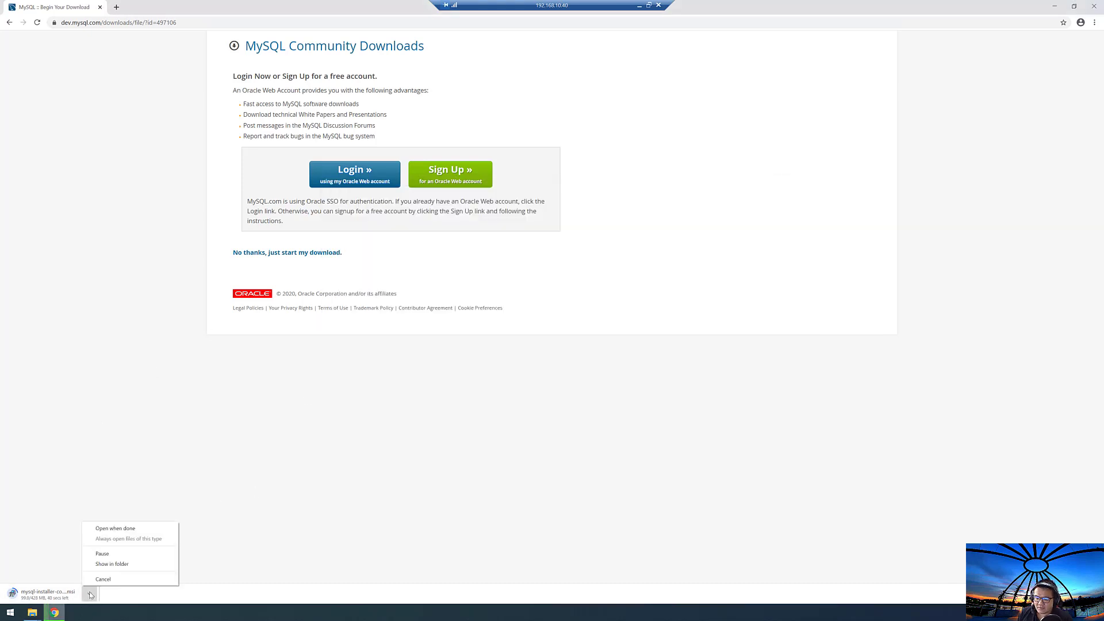
pyautogui.click(115, 579)
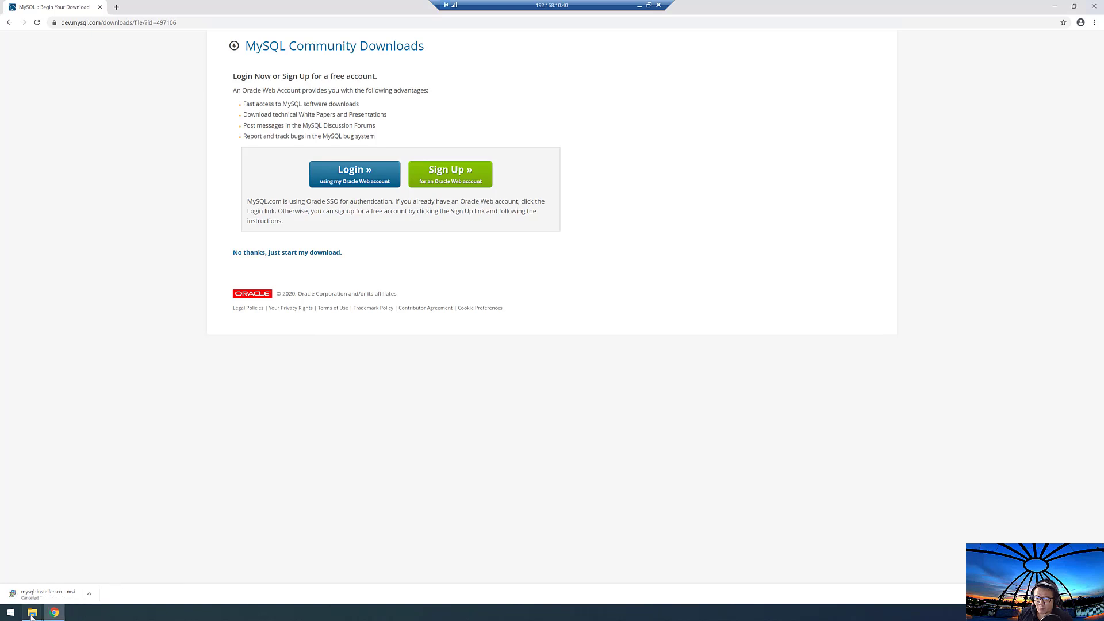
# Step: Switch to the Downloads folder in File Explorer, minimize the browser and move the folder window toward the desktop's upper left
pyautogui.moveTo(32, 614)
pyautogui.click(148, 568)
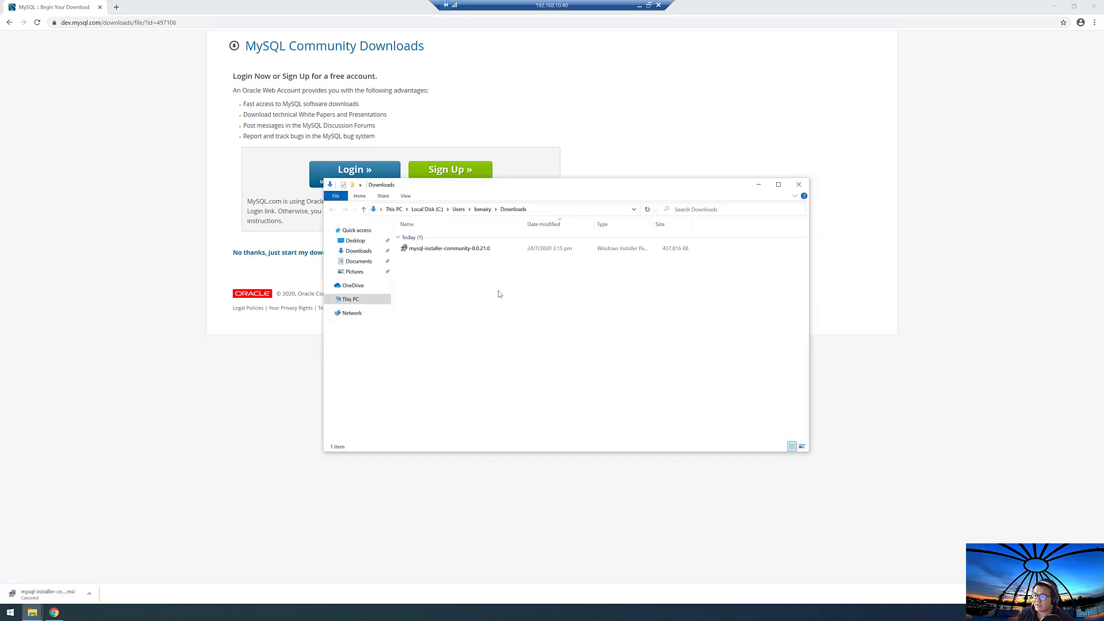
pyautogui.click(473, 249)
pyautogui.click(1055, 6)
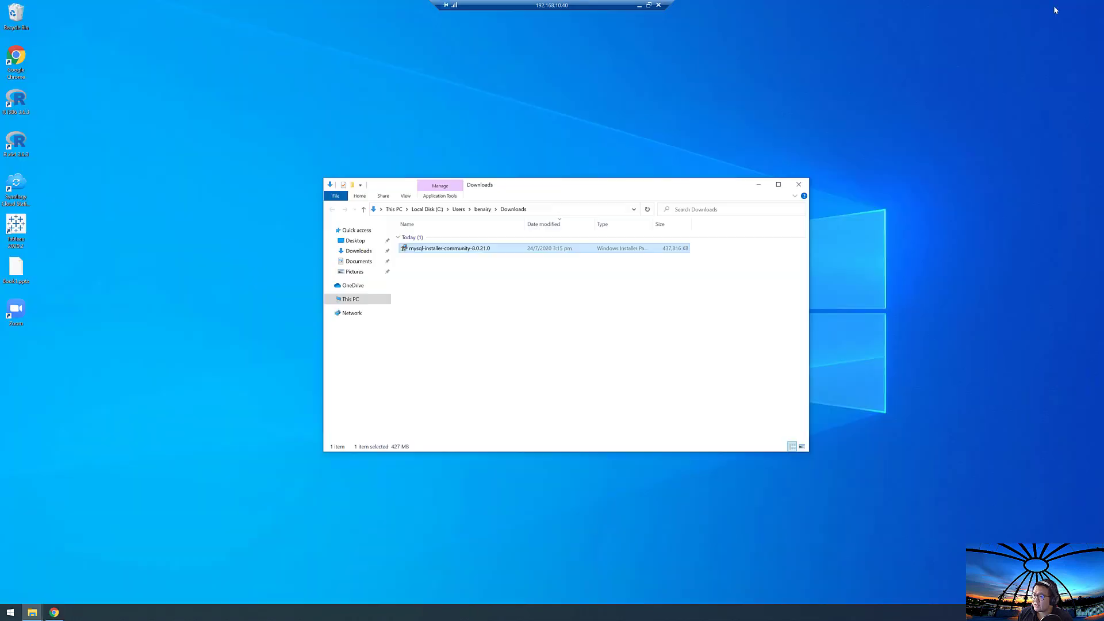
pyautogui.moveTo(617, 176); pyautogui.dragTo(531, 109)
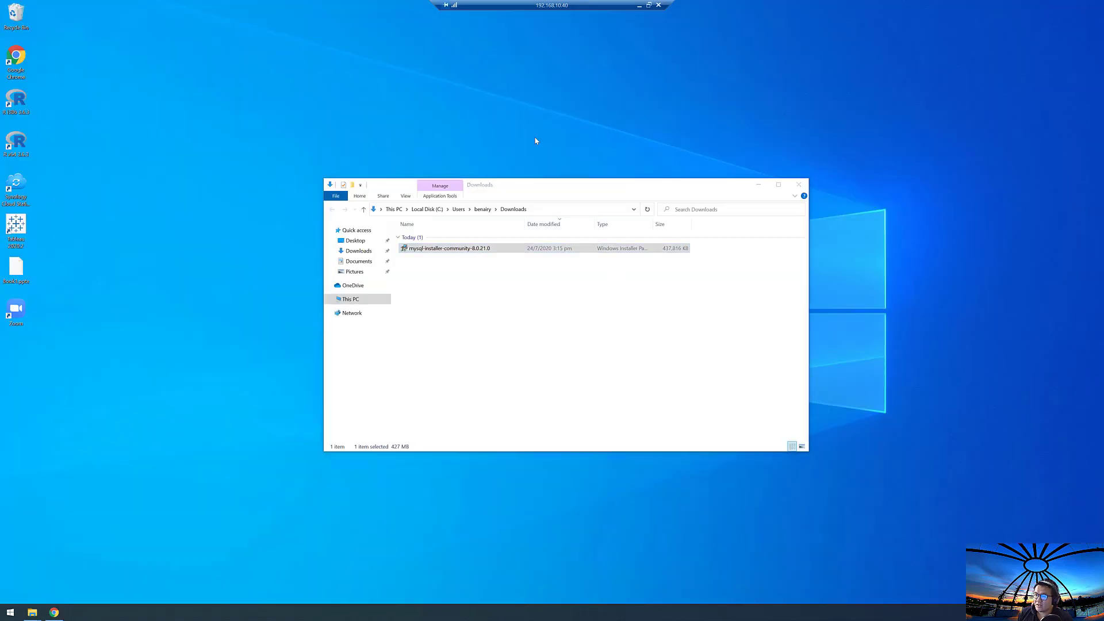
pyautogui.moveTo(533, 185); pyautogui.dragTo(426, 94)
pyautogui.click(419, 203)
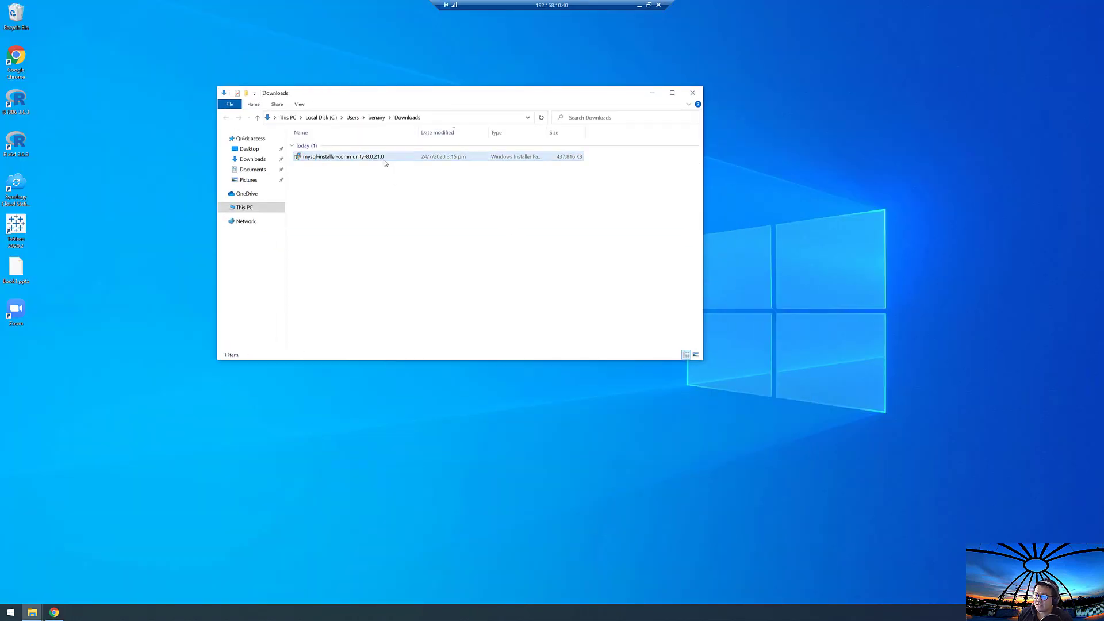
# Step: Run mysql-installer-community-8.0.21.0, allow both the installer and its launcher to make changes, and minimize the Downloads window
pyautogui.doubleClick(385, 162)
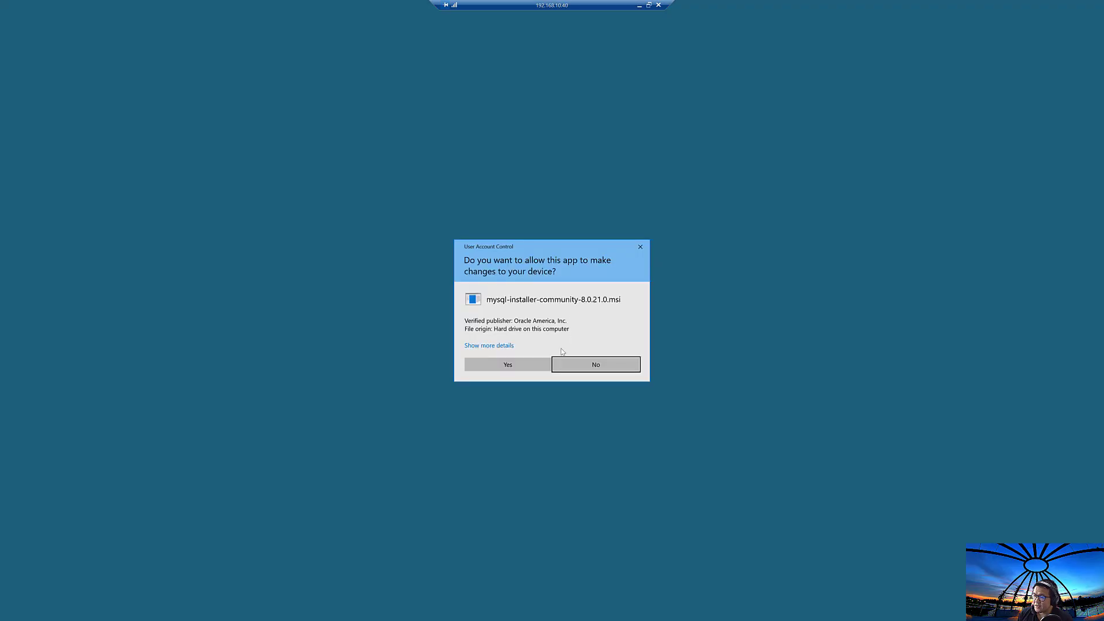
pyautogui.click(523, 368)
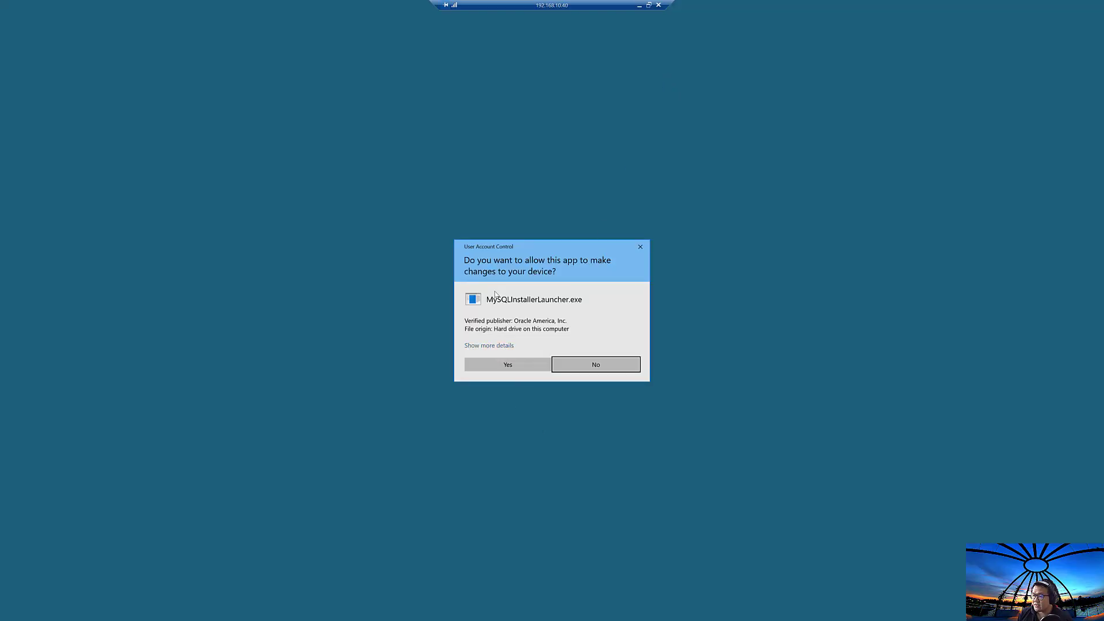
pyautogui.click(505, 364)
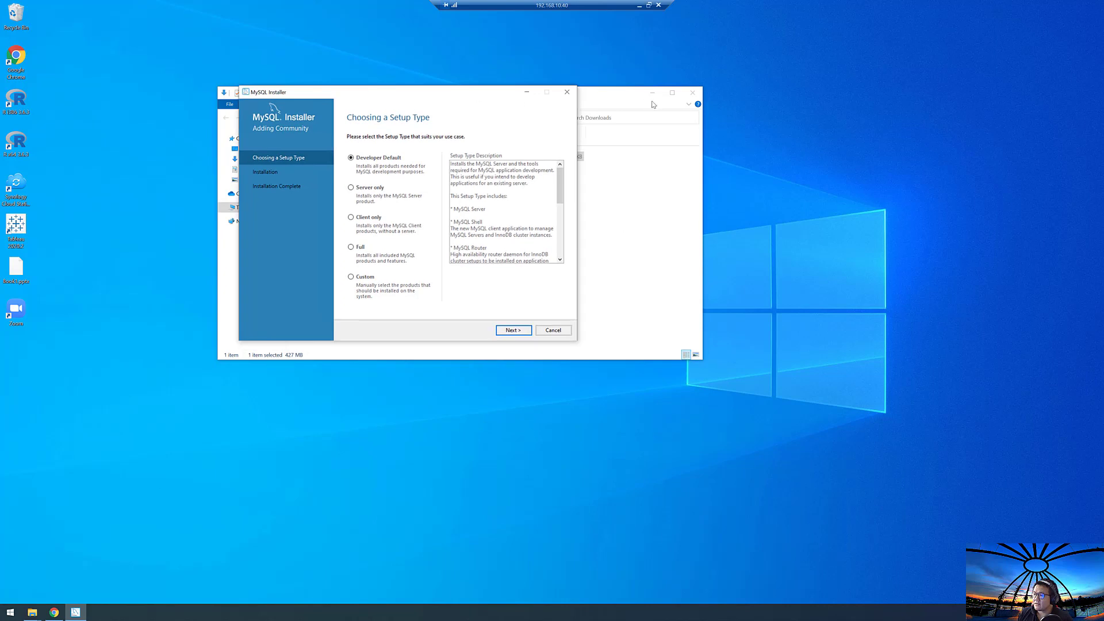
pyautogui.click(652, 93)
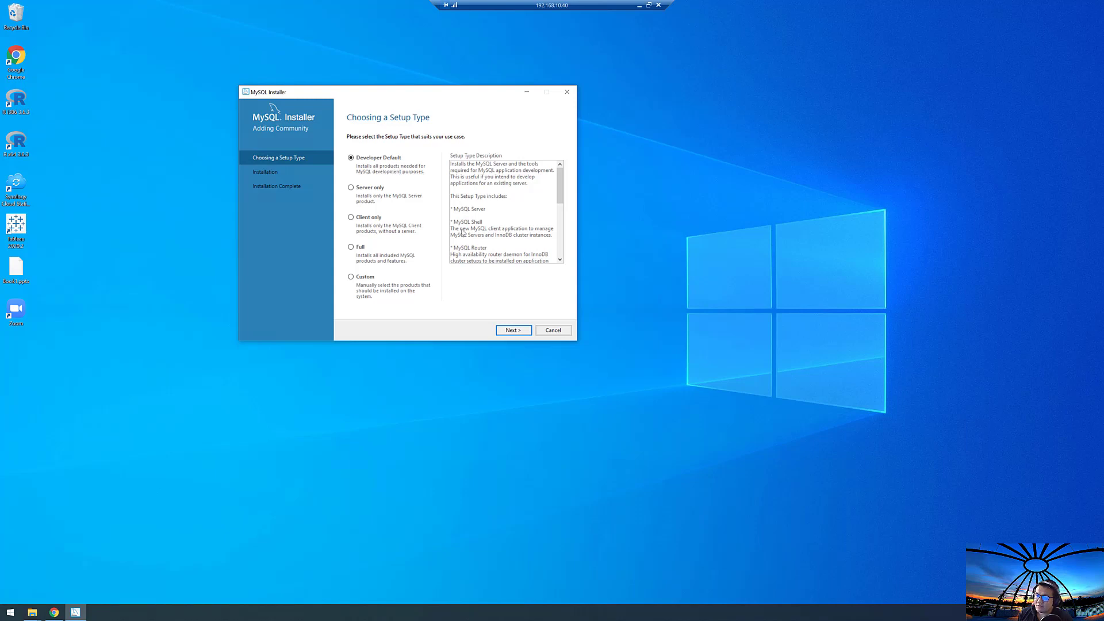
# Step: Accept the Developer Default setup type and continue with the proposed install and data directories despite the path conflicts
pyautogui.click(514, 335)
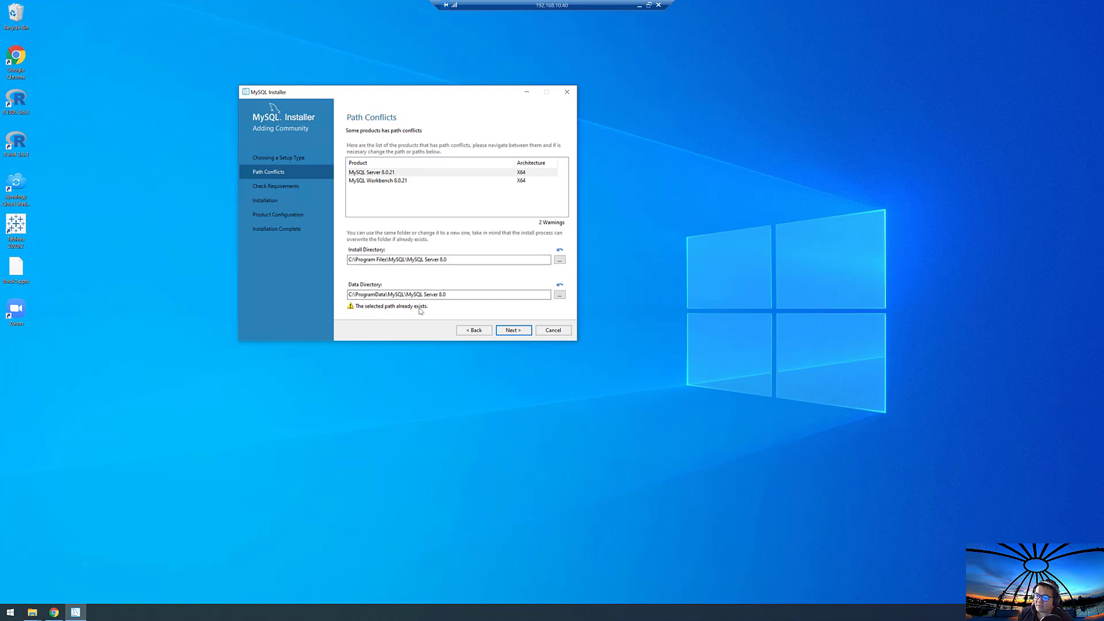
pyautogui.click(524, 334)
pyautogui.click(617, 345)
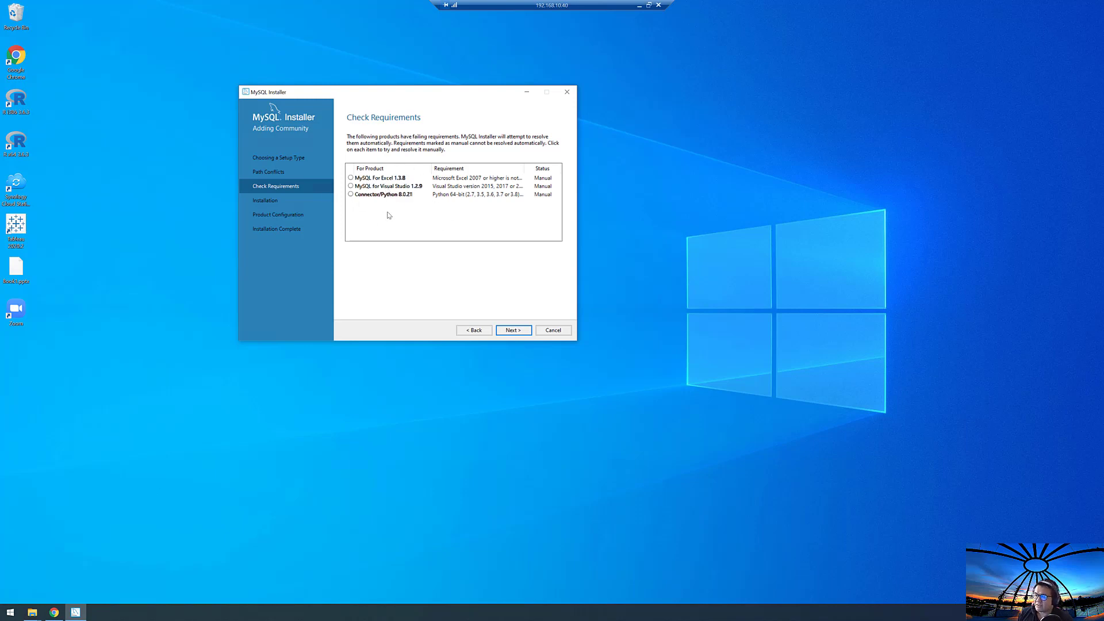
# Step: Continue without the products whose requirements are missing and install the listed MySQL products
pyautogui.click(513, 332)
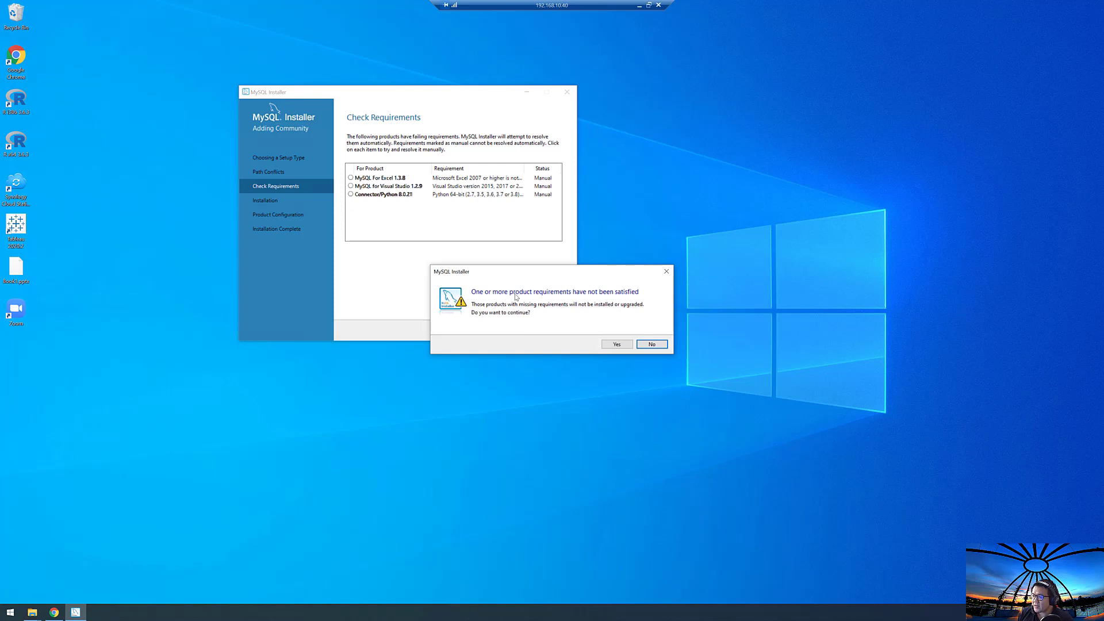
pyautogui.click(621, 345)
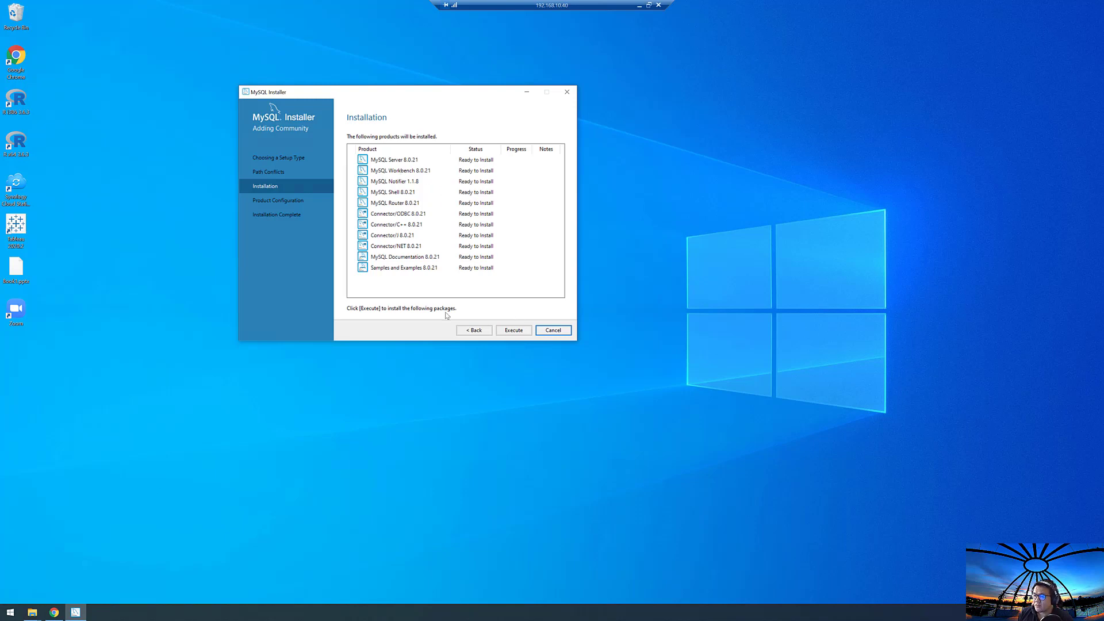
pyautogui.click(512, 332)
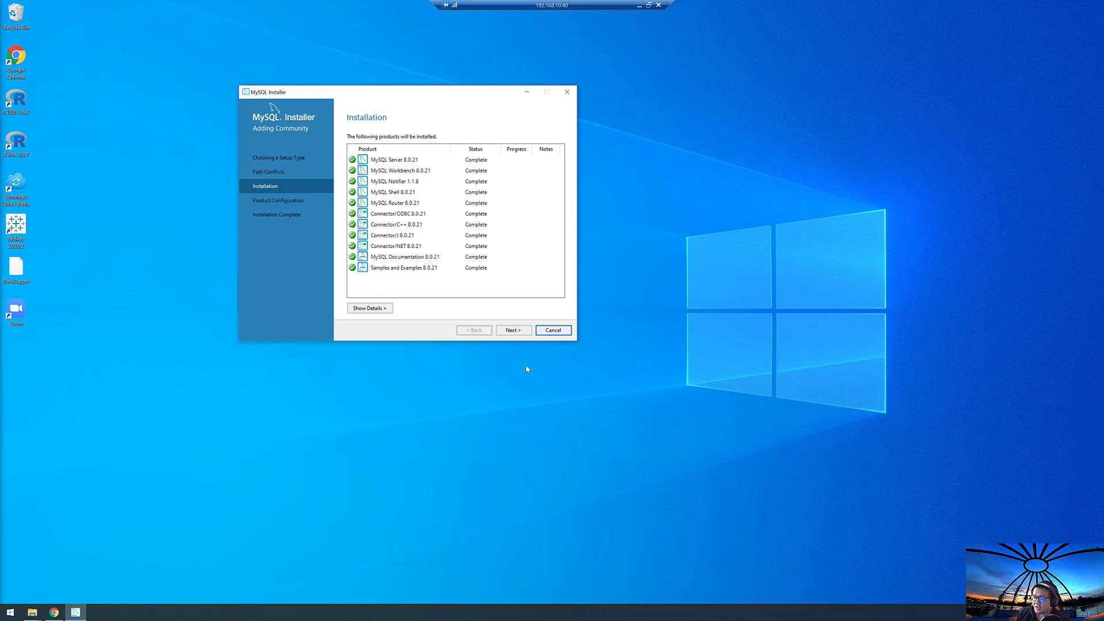
# Step: Proceed to the MySQL Server 8.0.21 configuration and keep the Standalone MySQL Server / Classic MySQL Replication option
pyautogui.click(505, 332)
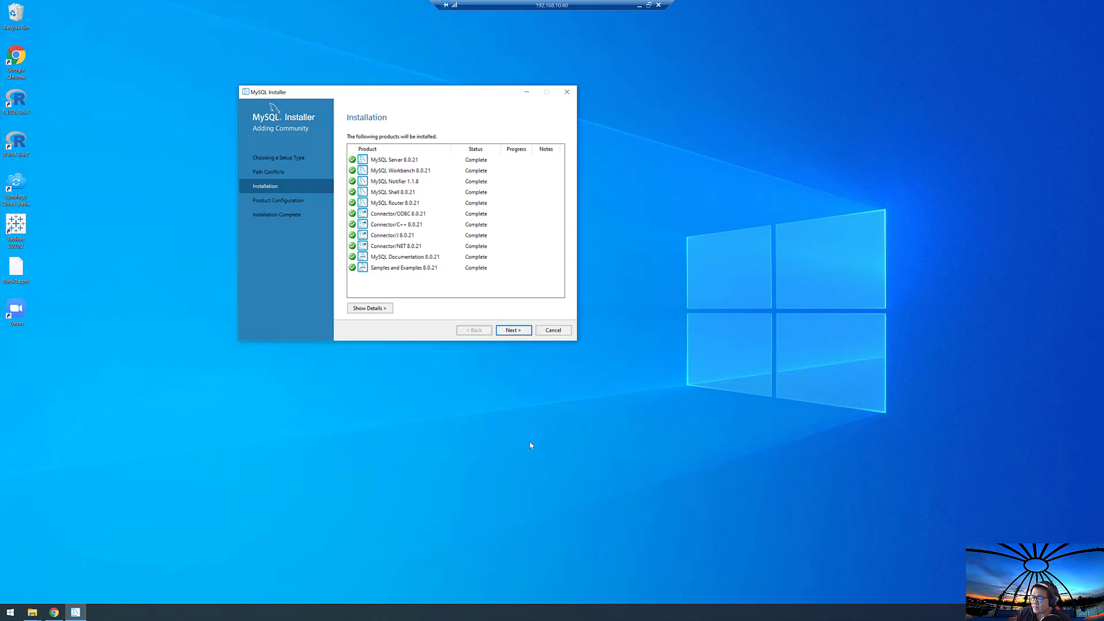
pyautogui.click(520, 335)
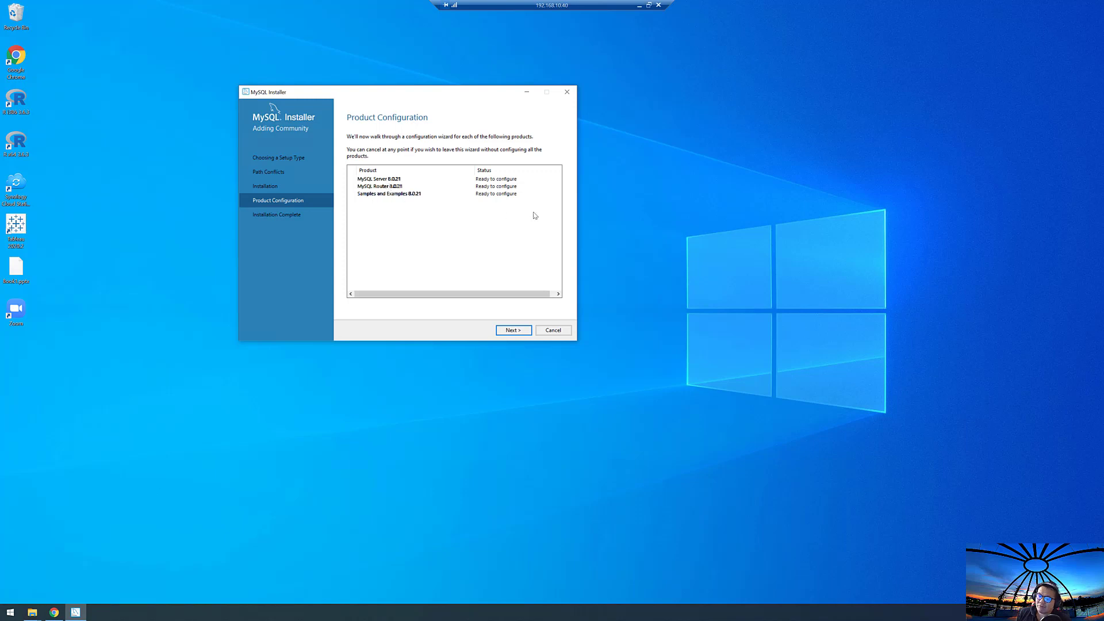
pyautogui.click(521, 334)
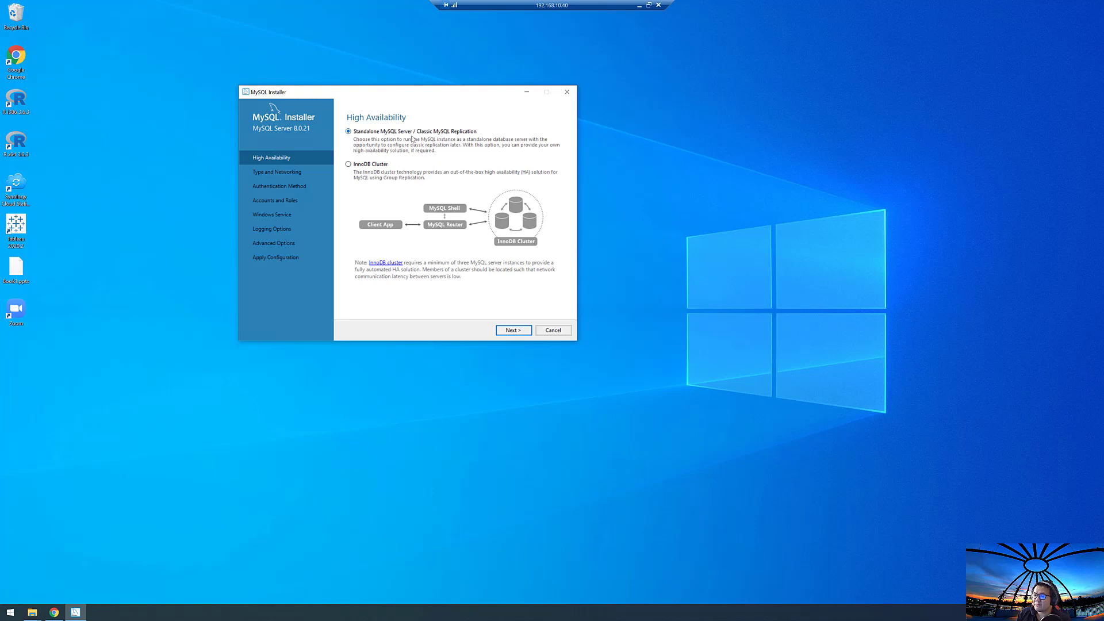
pyautogui.click(517, 330)
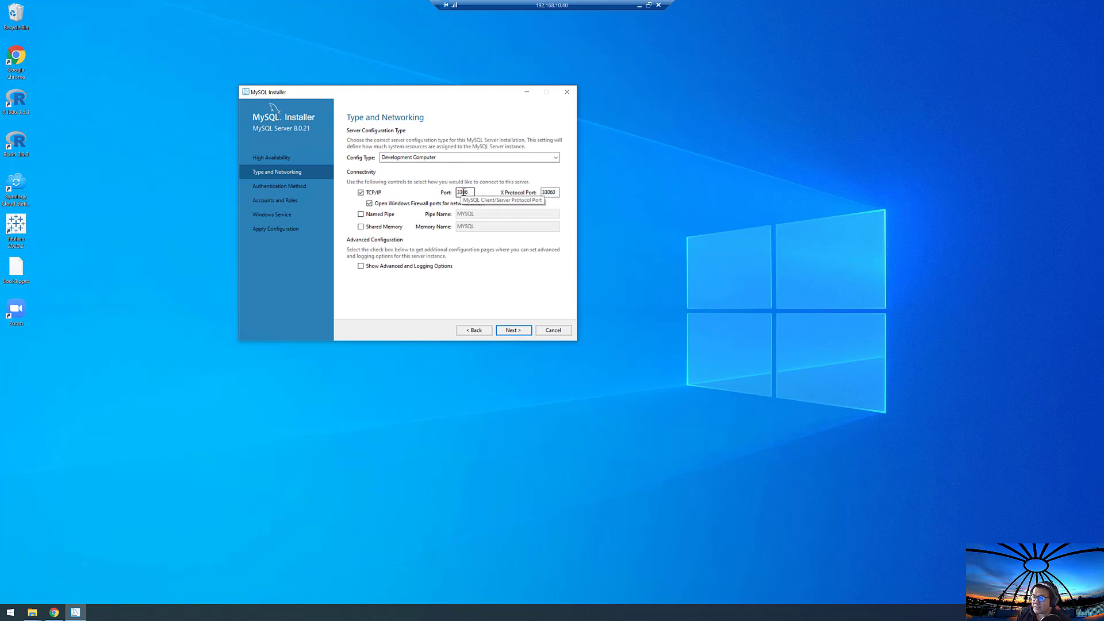
# Step: Keep the Development Computer type with TCP/IP port 3306 and accept strong password encryption for authentication
pyautogui.doubleClick(461, 192)
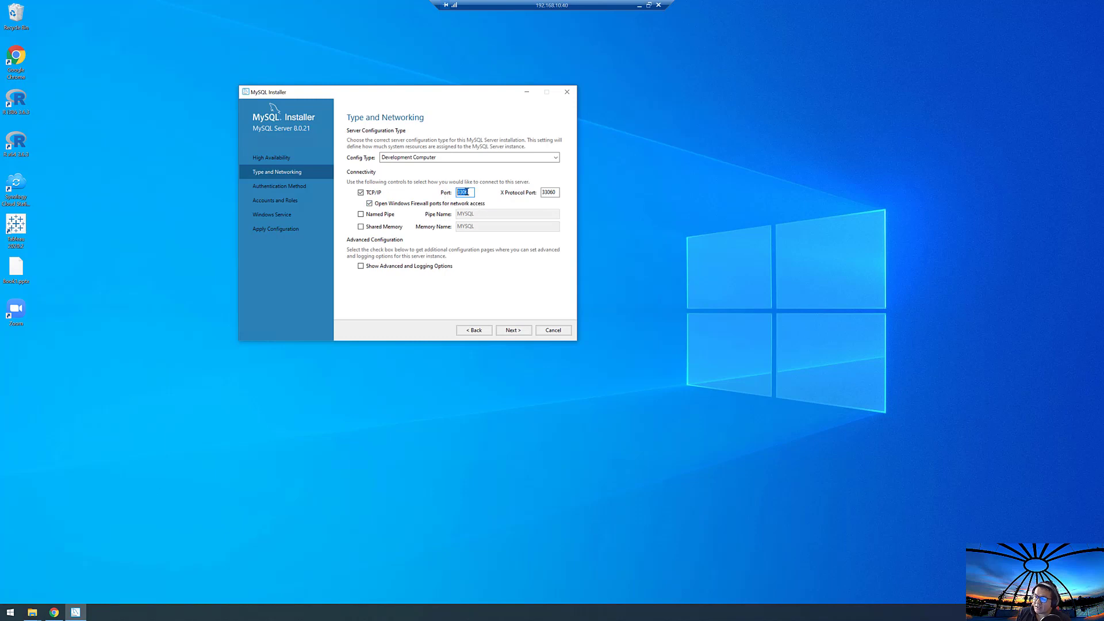
pyautogui.click(472, 193)
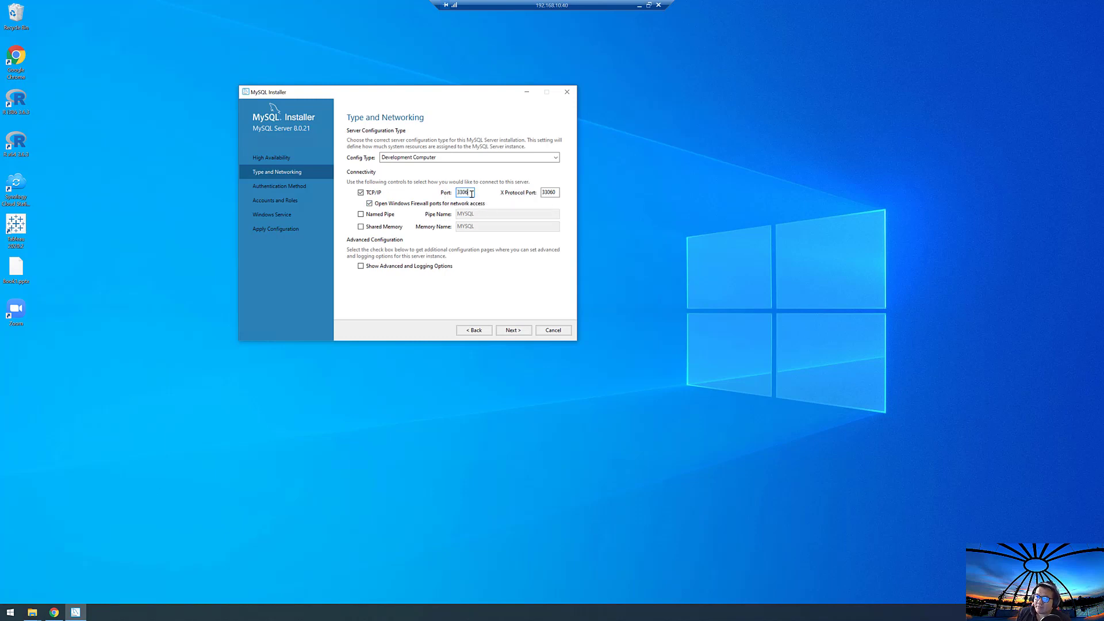
pyautogui.click(517, 332)
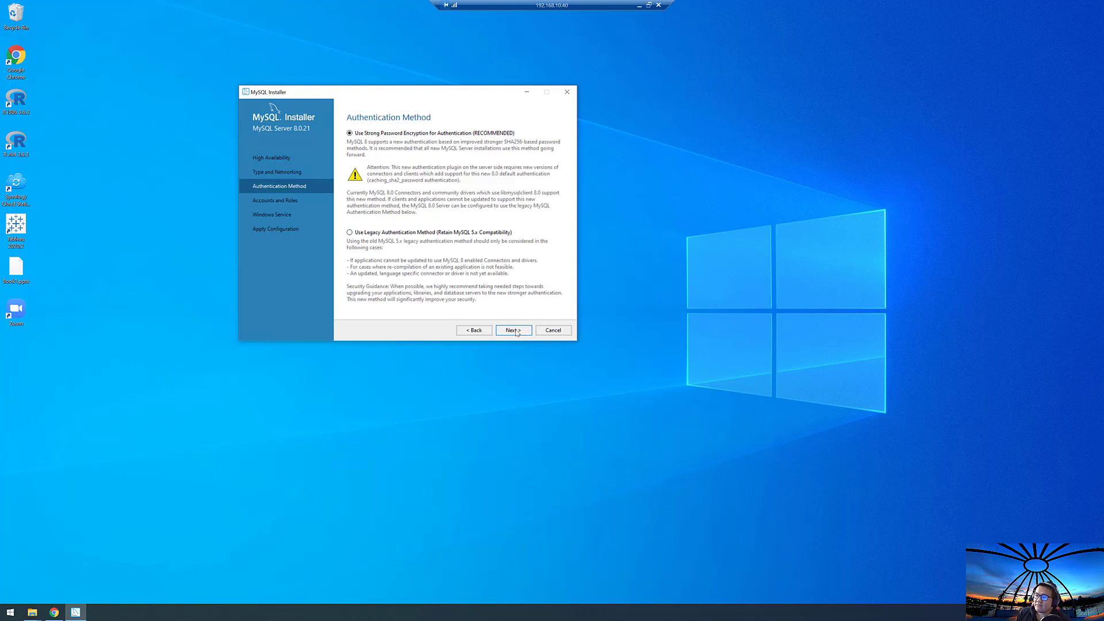
pyautogui.click(516, 331)
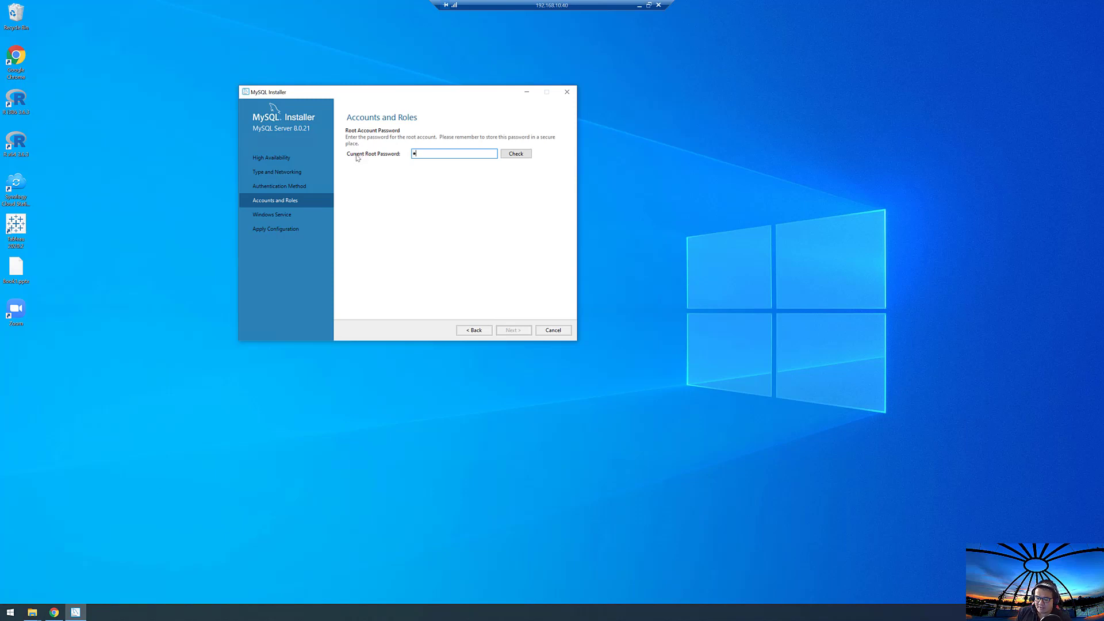
# Step: Enter the current root password, check it and continue to the Windows service settings
pyautogui.write('*****')
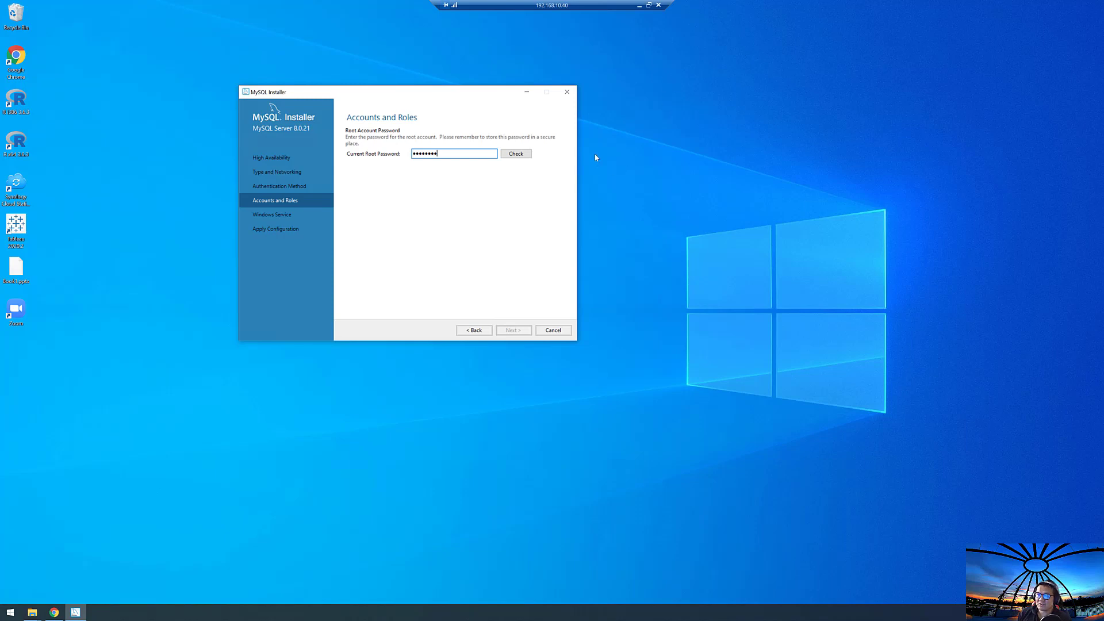
pyautogui.click(515, 154)
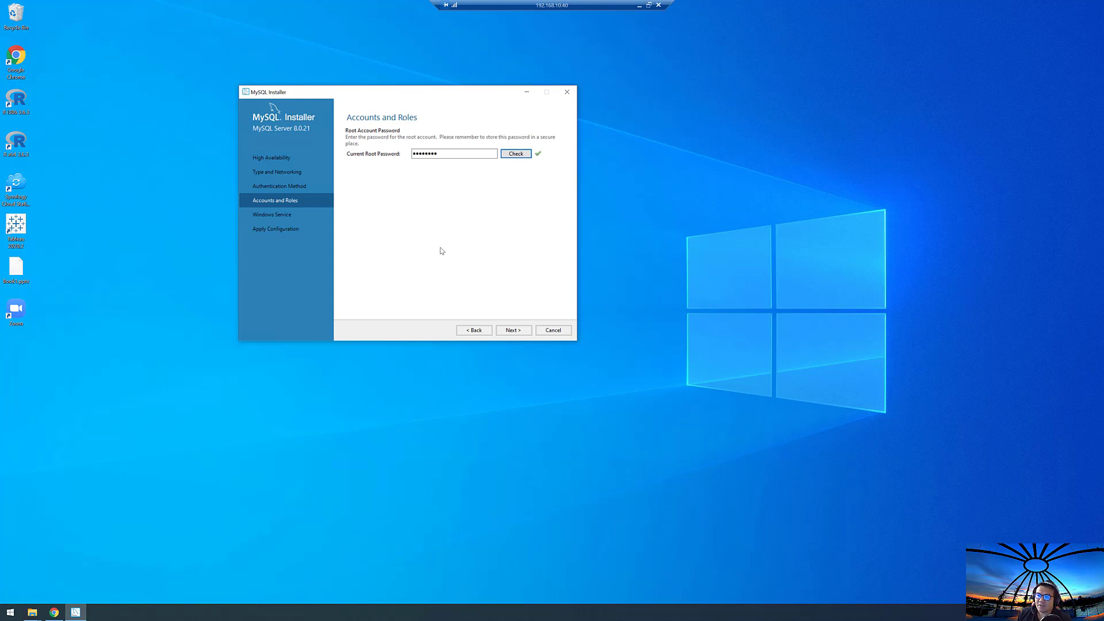
pyautogui.click(513, 330)
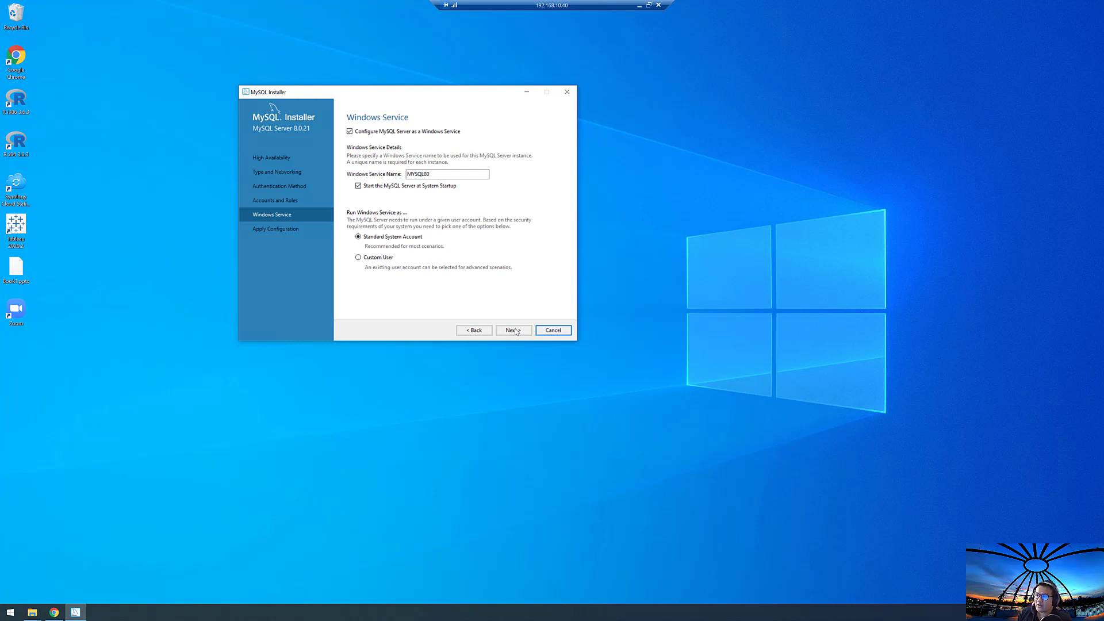
# Step: Keep MYSQL80 as the Windows service name with the standard system account and apply the server configuration
pyautogui.moveTo(435, 174); pyautogui.dragTo(377, 174)
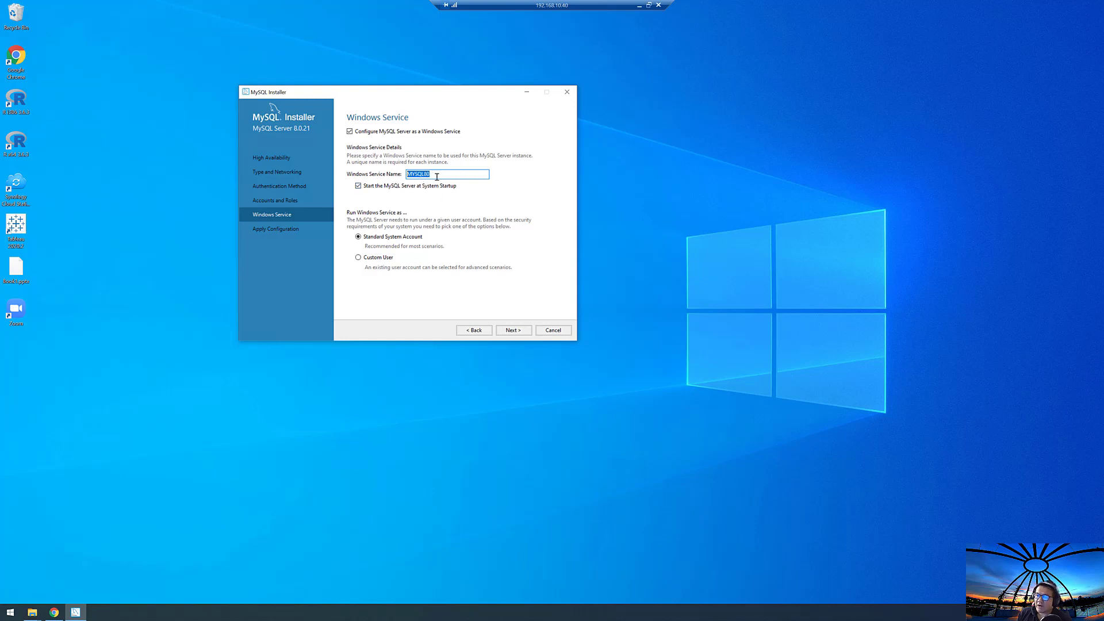
pyautogui.moveTo(439, 176); pyautogui.dragTo(407, 177)
pyautogui.click(438, 174)
pyautogui.doubleClick(439, 175)
pyautogui.click(517, 331)
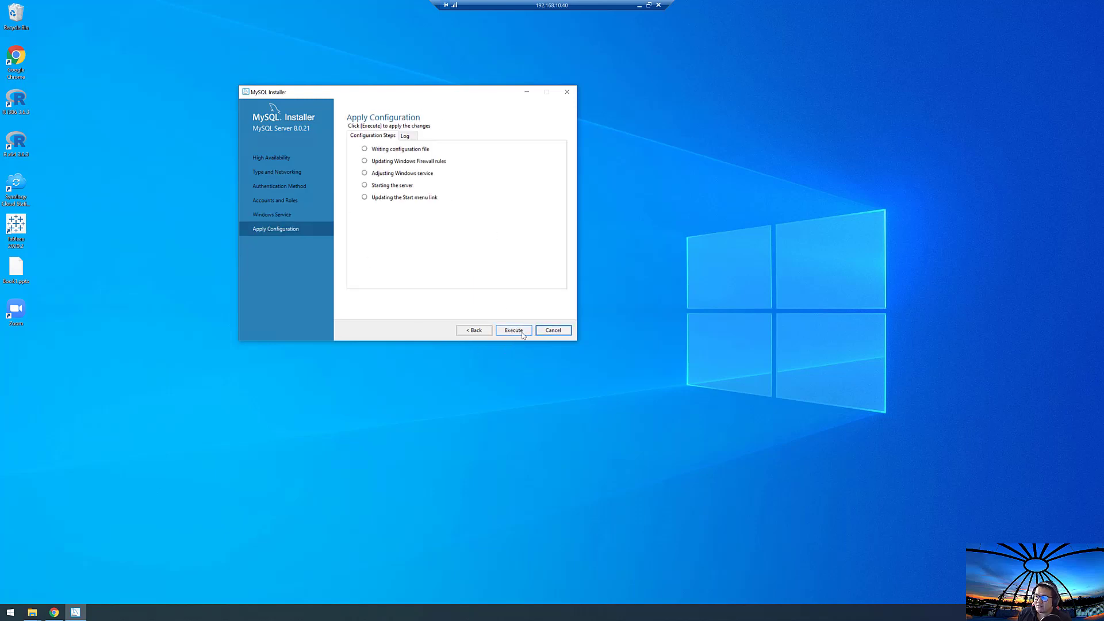
pyautogui.click(522, 333)
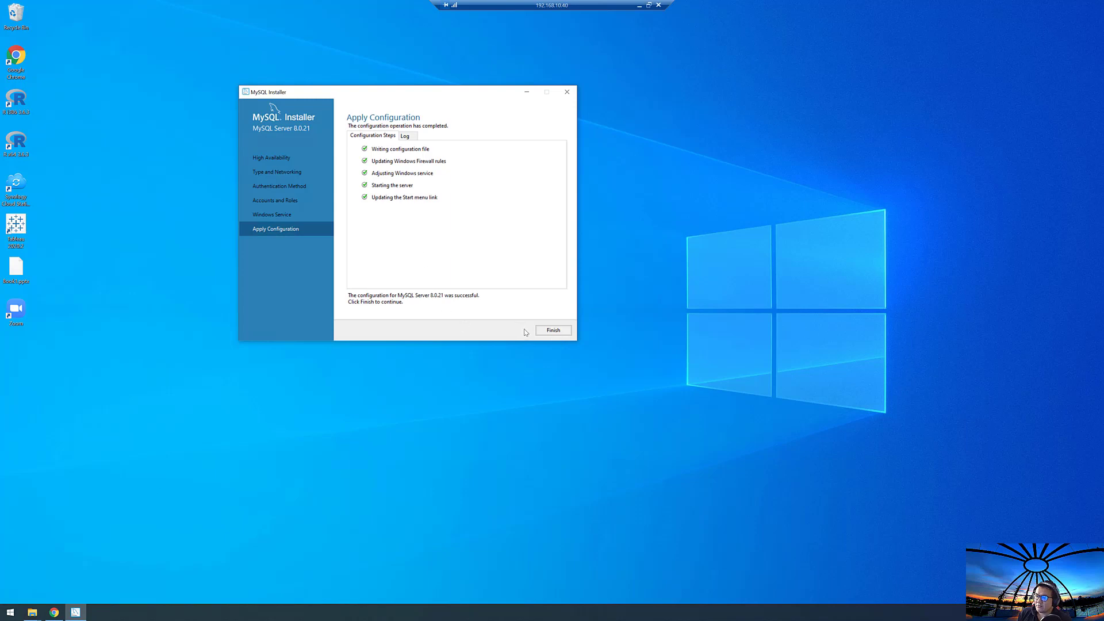
# Step: Finish the MySQL Server configuration and complete the MySQL Router configuration without bootstrapping it for an InnoDB cluster
pyautogui.click(553, 330)
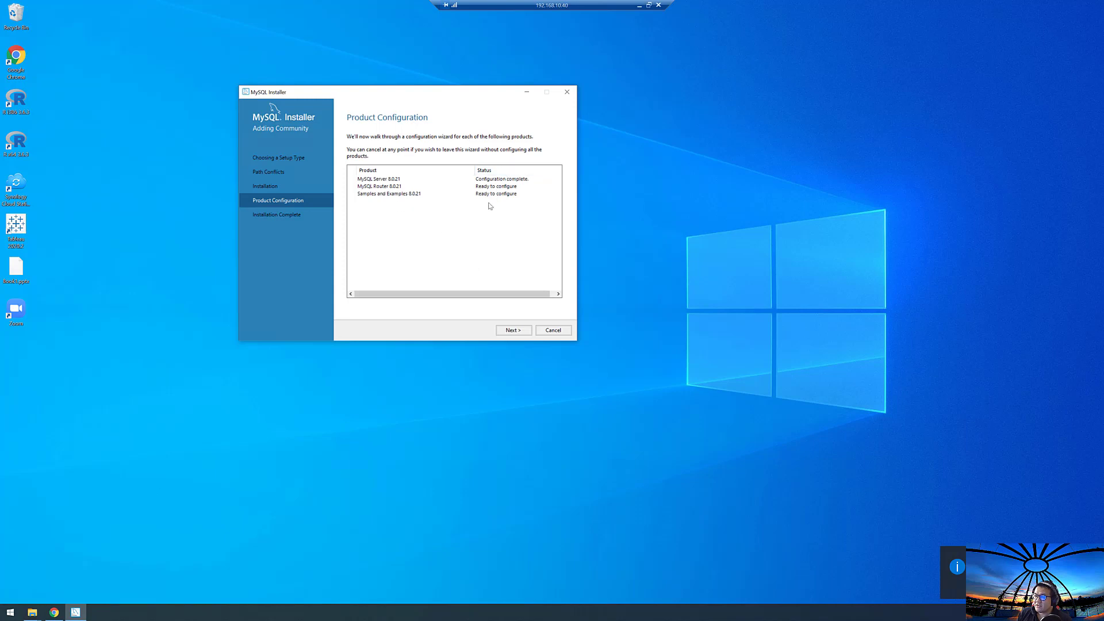
pyautogui.click(523, 334)
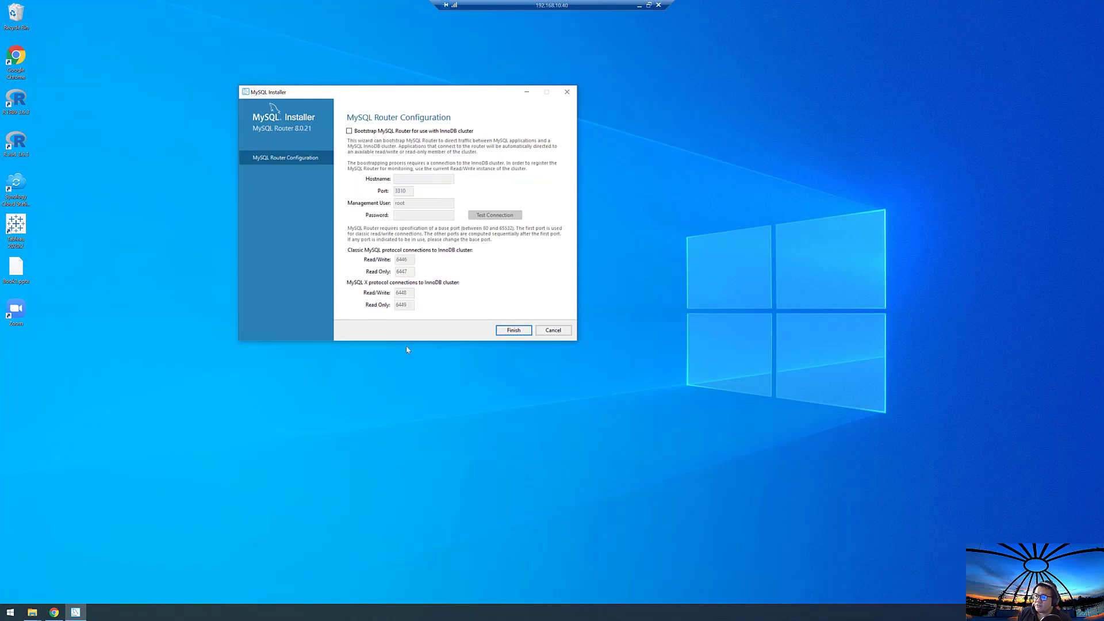
pyautogui.click(505, 335)
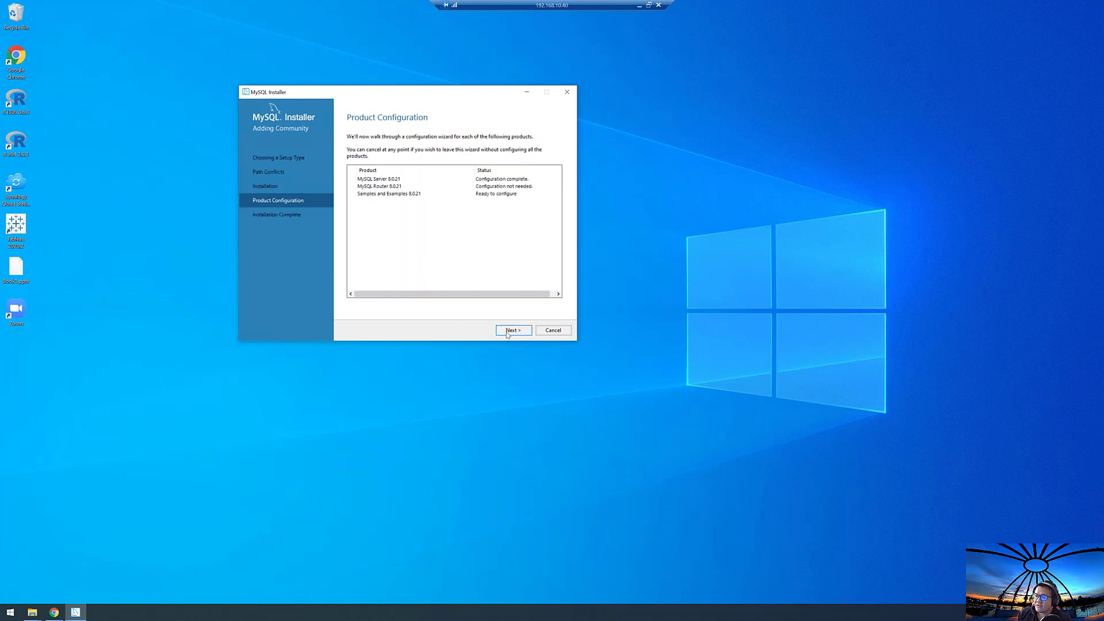
# Step: Enter the root password for the Samples and Examples server connection, check it and continue to applying the configuration
pyautogui.click(507, 333)
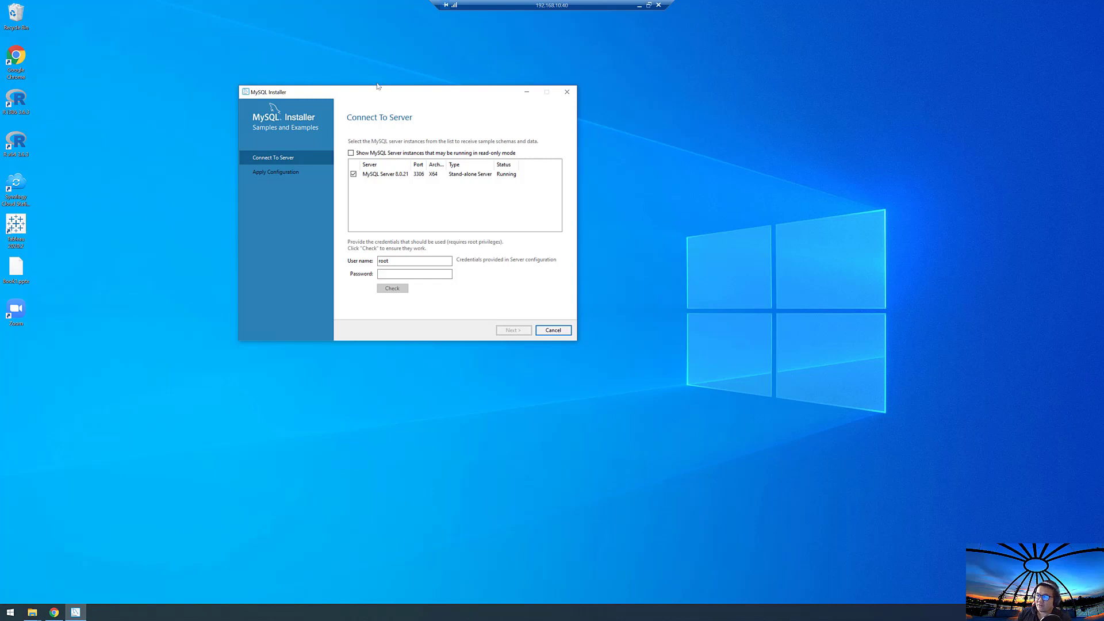
pyautogui.click(424, 275)
pyautogui.click(402, 263)
pyautogui.moveTo(402, 264); pyautogui.dragTo(364, 265)
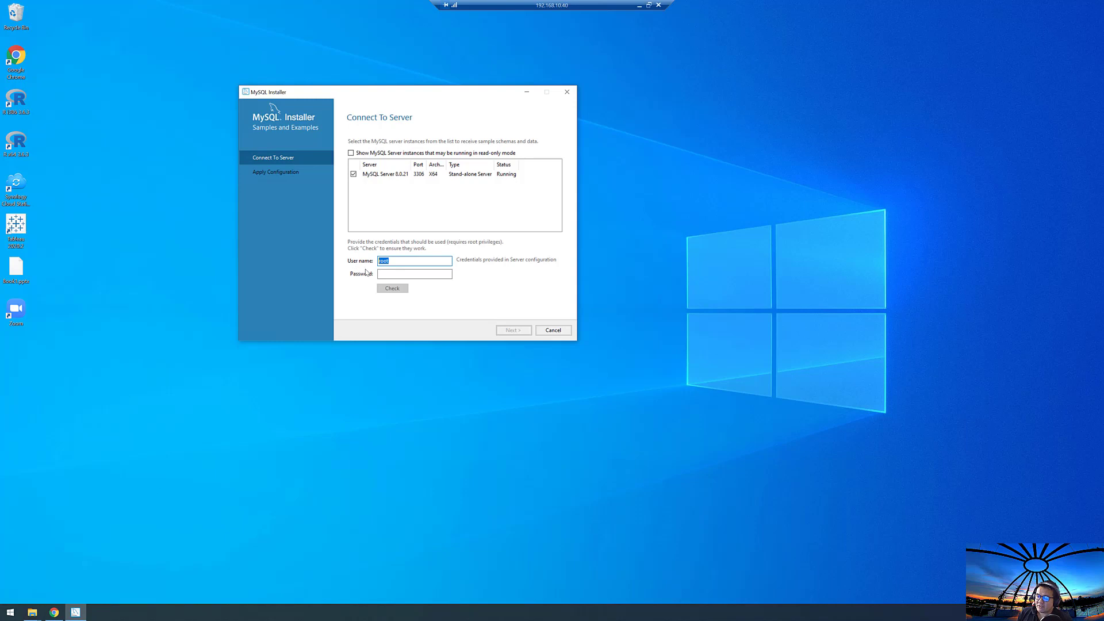
pyautogui.click(418, 275)
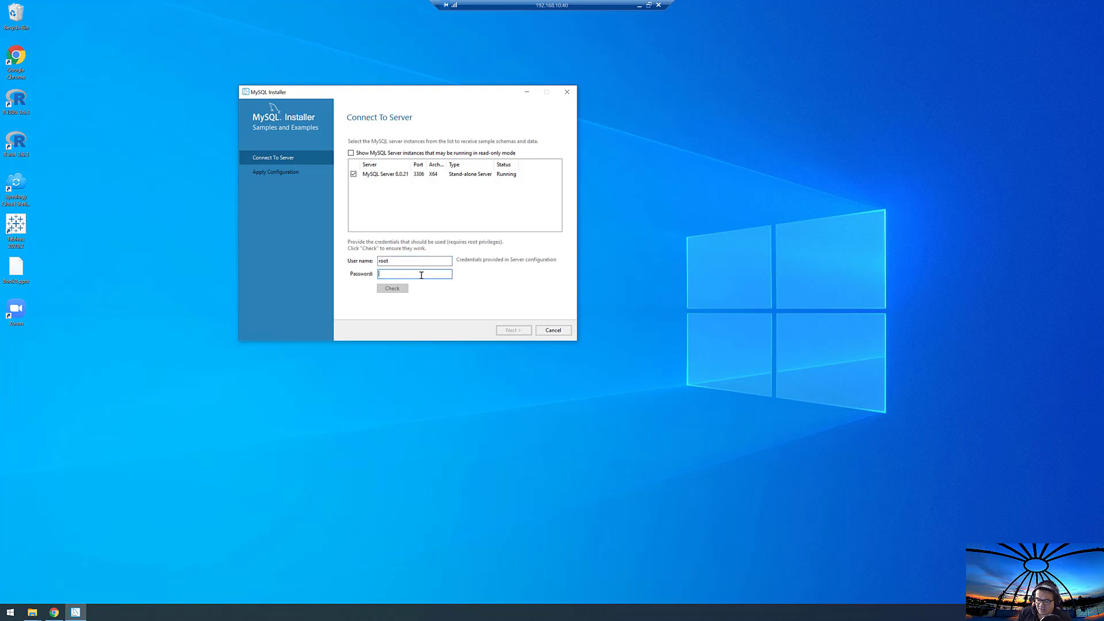
pyautogui.write('••••••••')
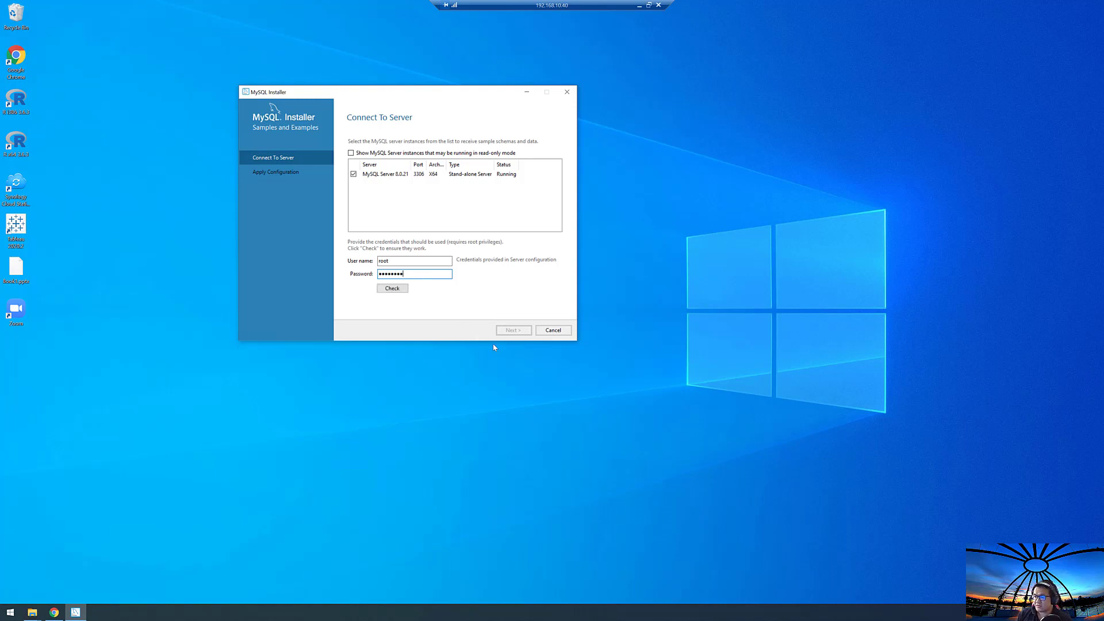
pyautogui.click(398, 289)
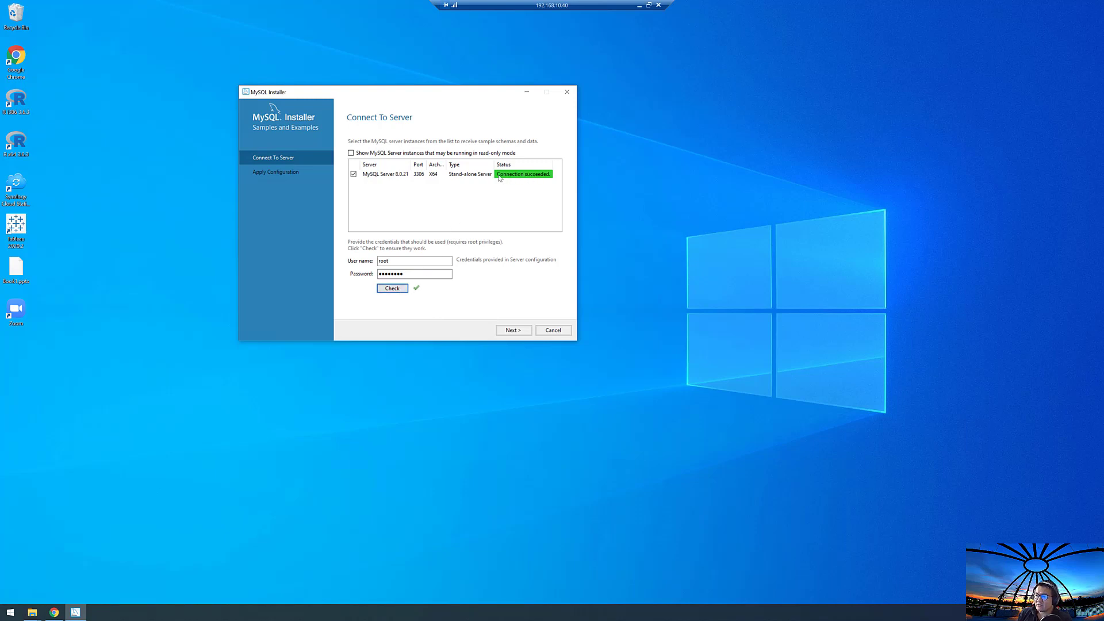
pyautogui.click(512, 330)
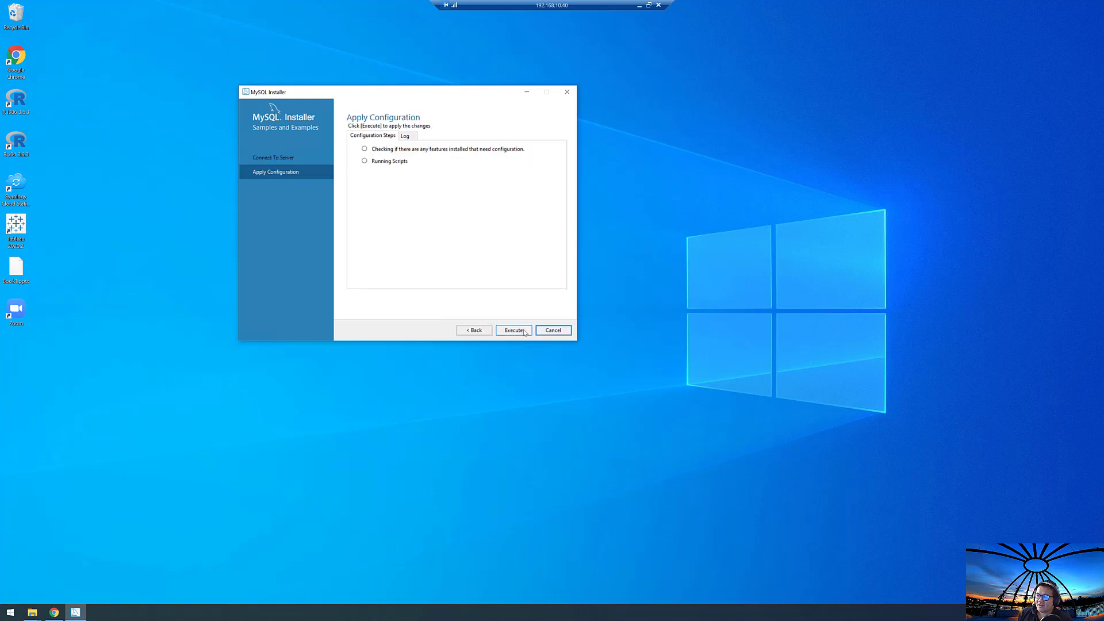
# Step: Apply the Samples and Examples configuration and finish the installation with MySQL Workbench and MySQL Shell set to start after setup
pyautogui.click(525, 330)
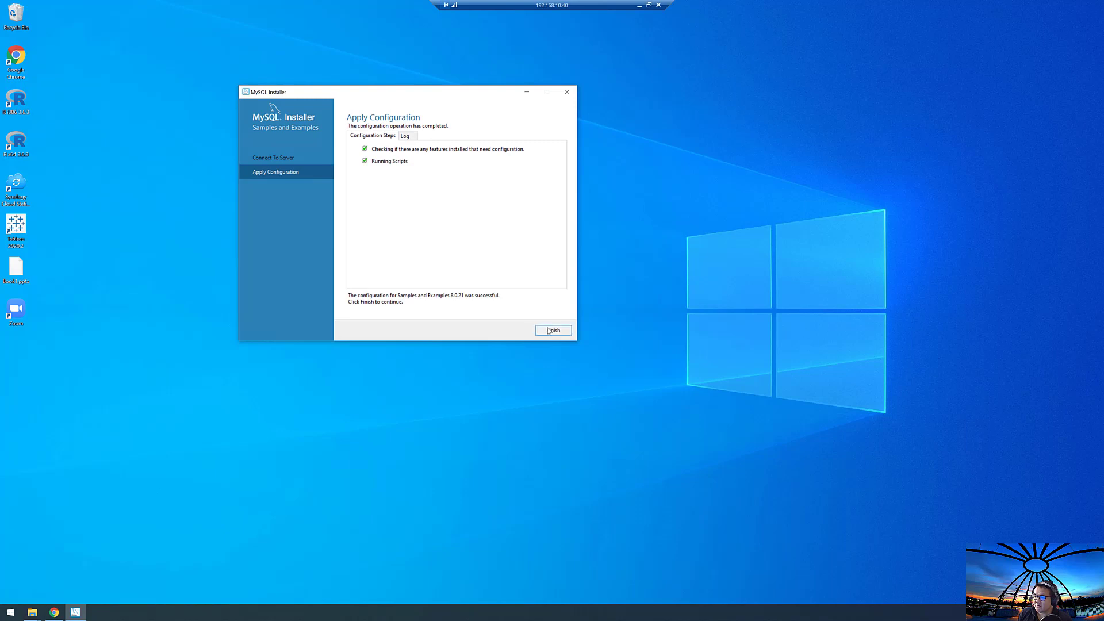
pyautogui.click(549, 330)
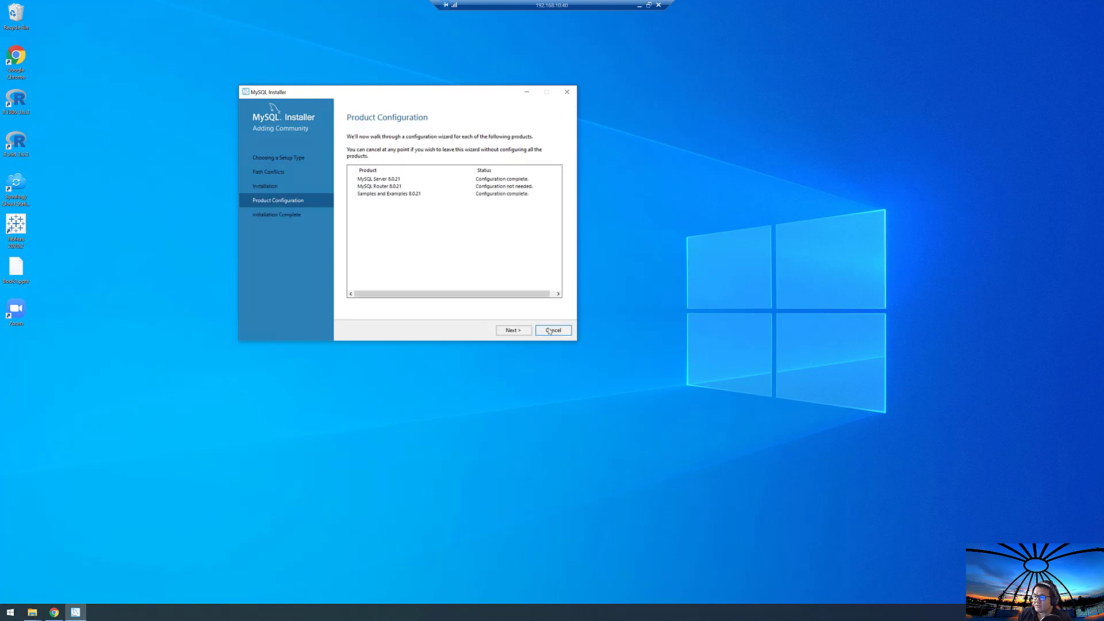
pyautogui.click(508, 329)
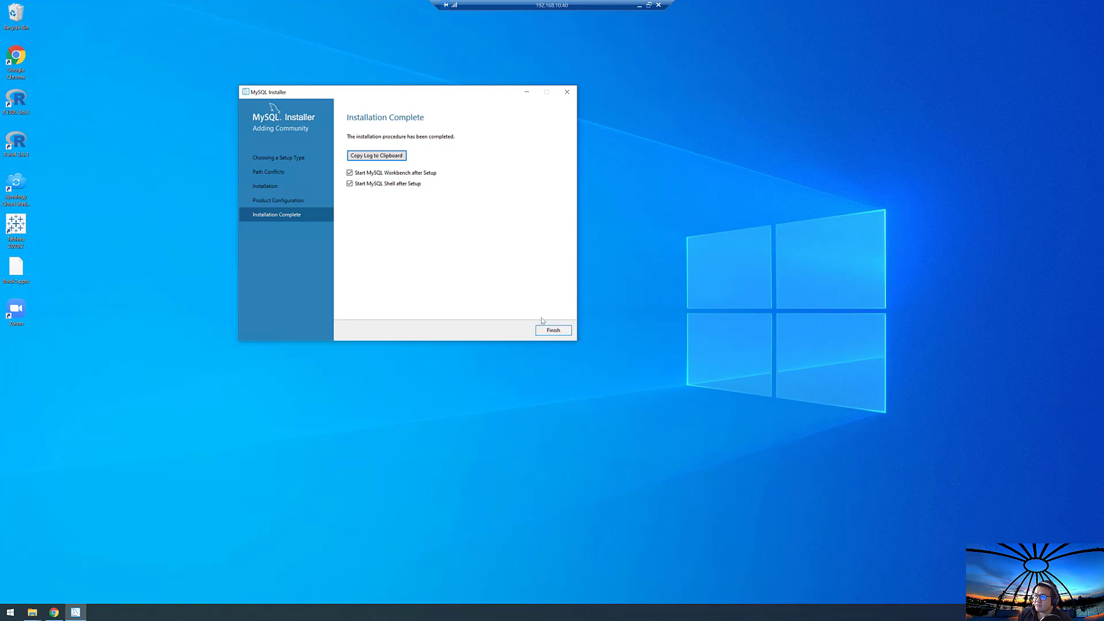
pyautogui.click(567, 335)
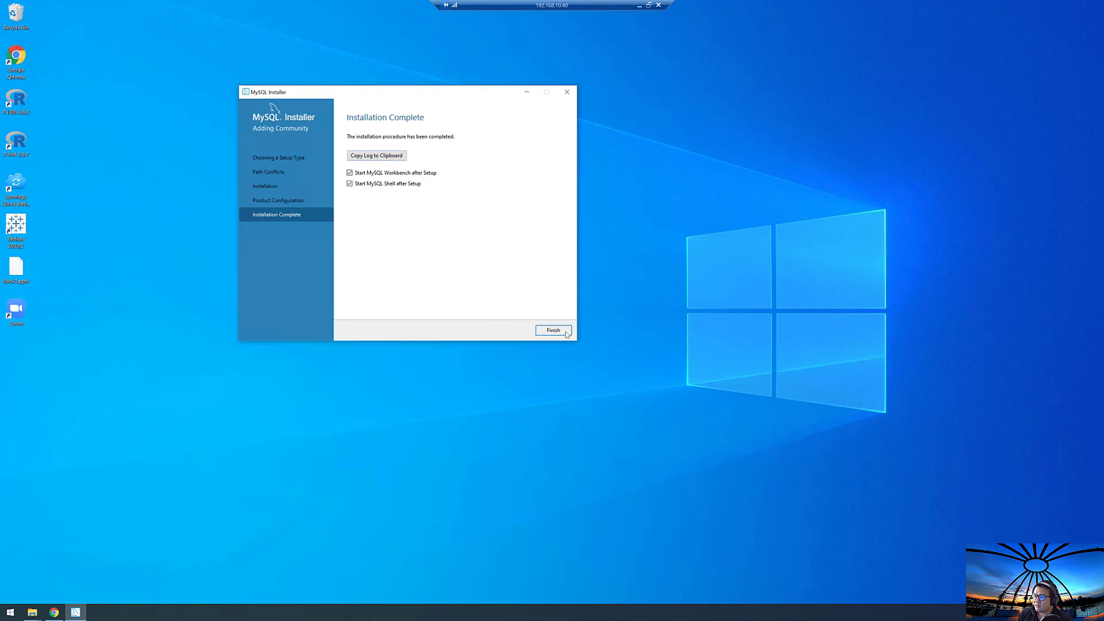
pyautogui.click(567, 334)
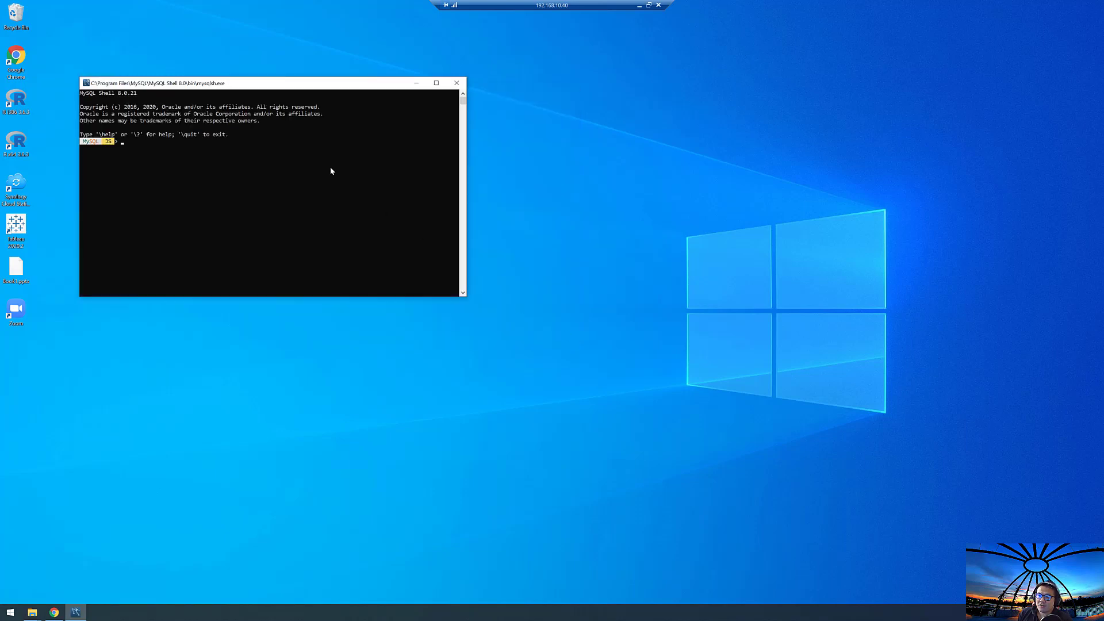
# Step: Close the MySQL Shell window and maximize the MySQL Workbench window
pyautogui.moveTo(260, 87); pyautogui.dragTo(805, 165)
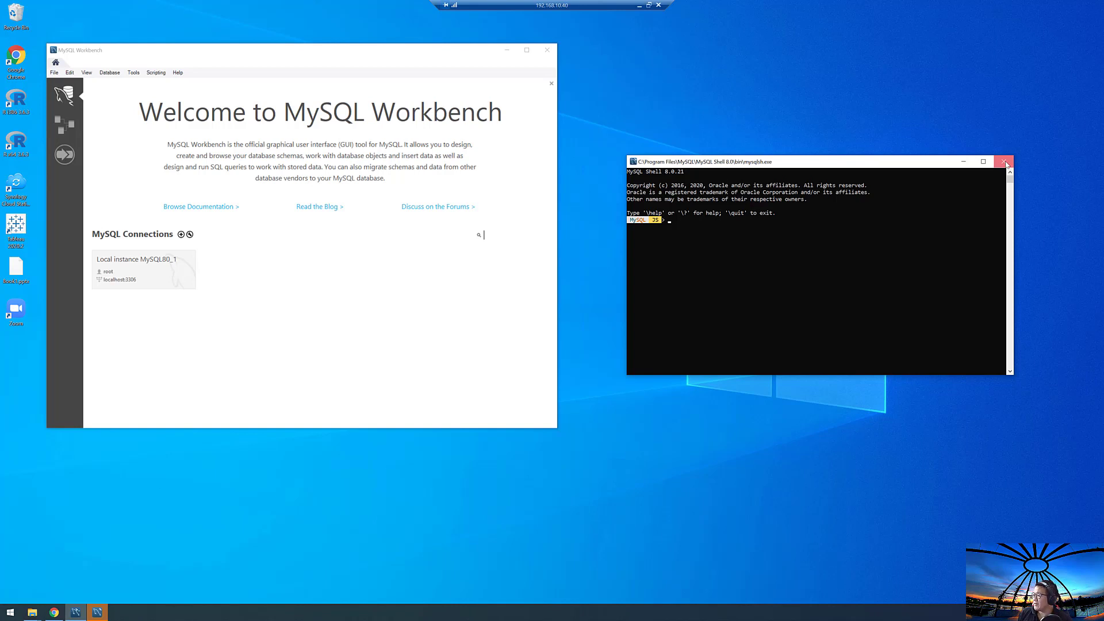
pyautogui.click(1004, 162)
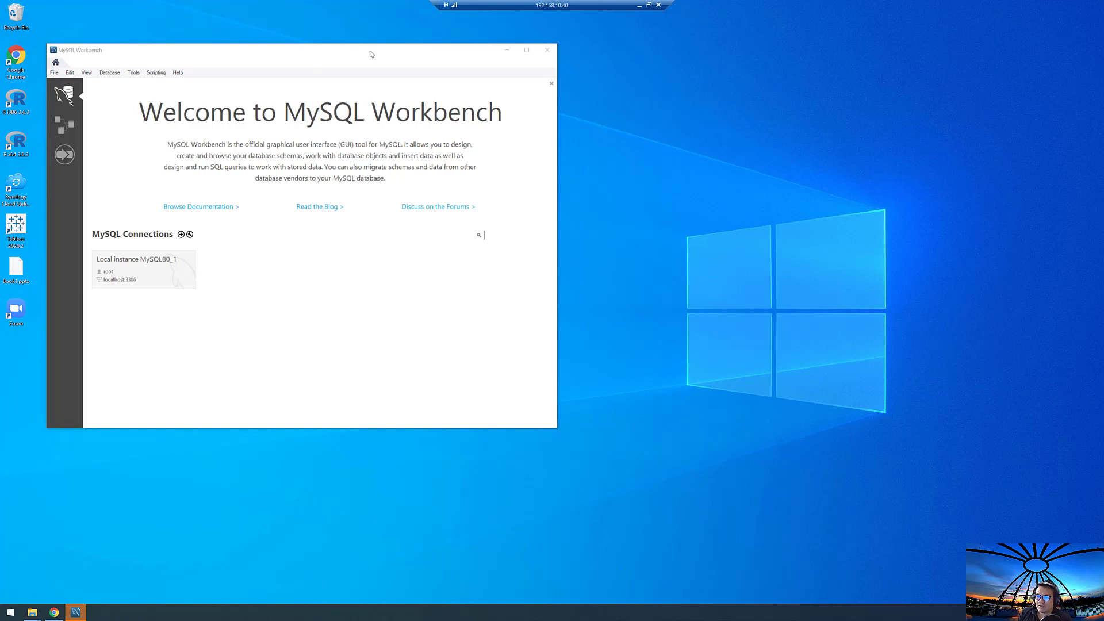
pyautogui.moveTo(439, 54); pyautogui.dragTo(604, 104)
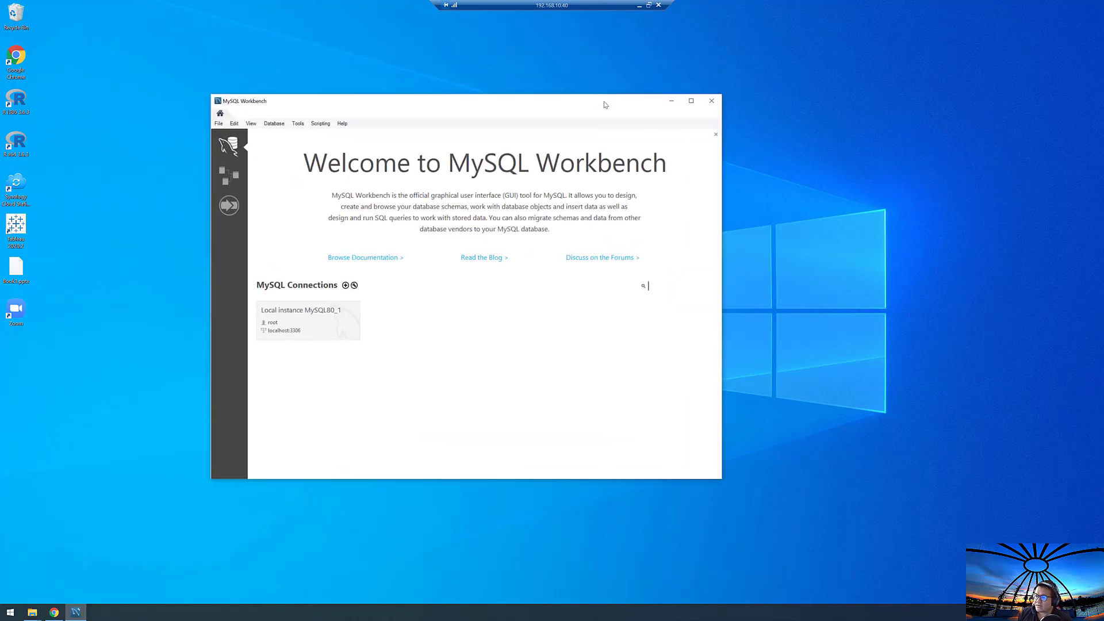
pyautogui.click(690, 101)
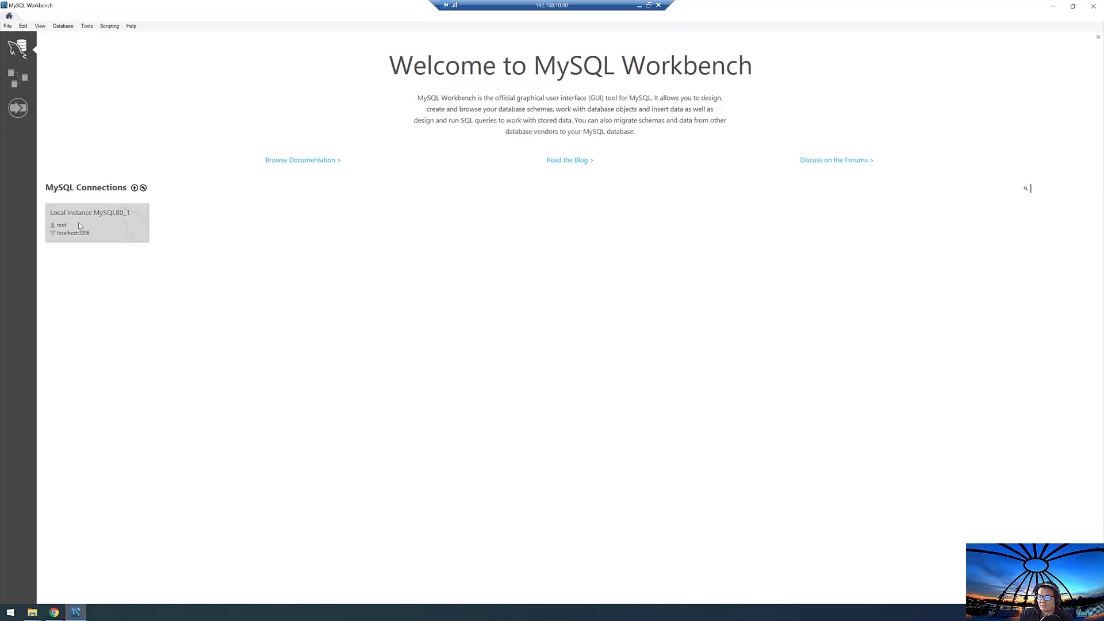
# Step: Connect to Local instance MySQL80_1 with the root password, saving it in the vault, and open the Server Status page
pyautogui.click(123, 222)
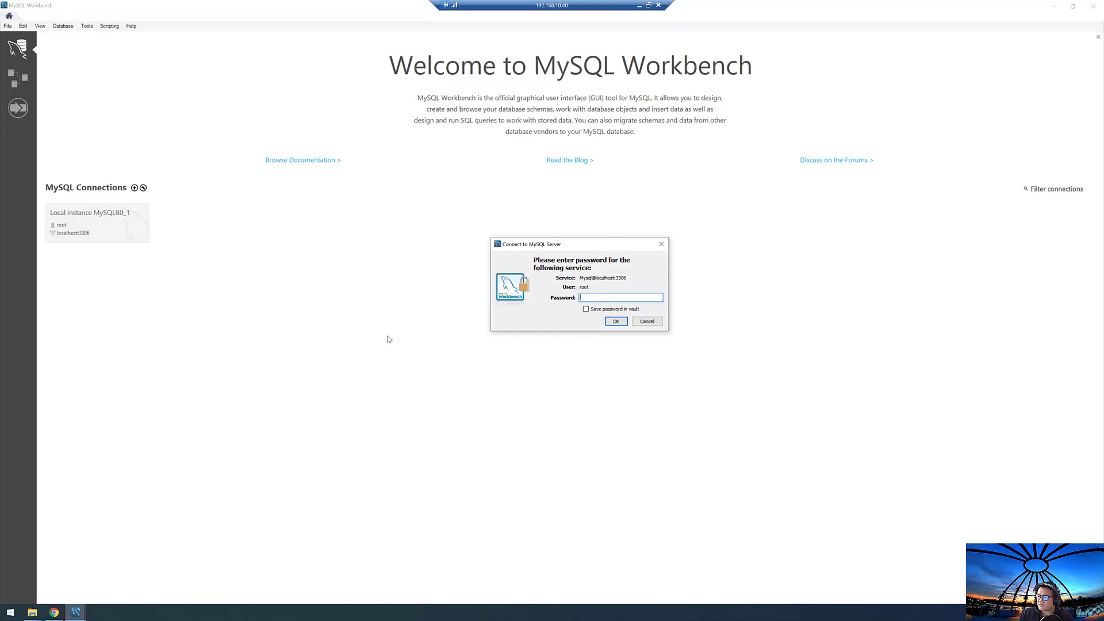
pyautogui.moveTo(599, 244); pyautogui.dragTo(437, 190)
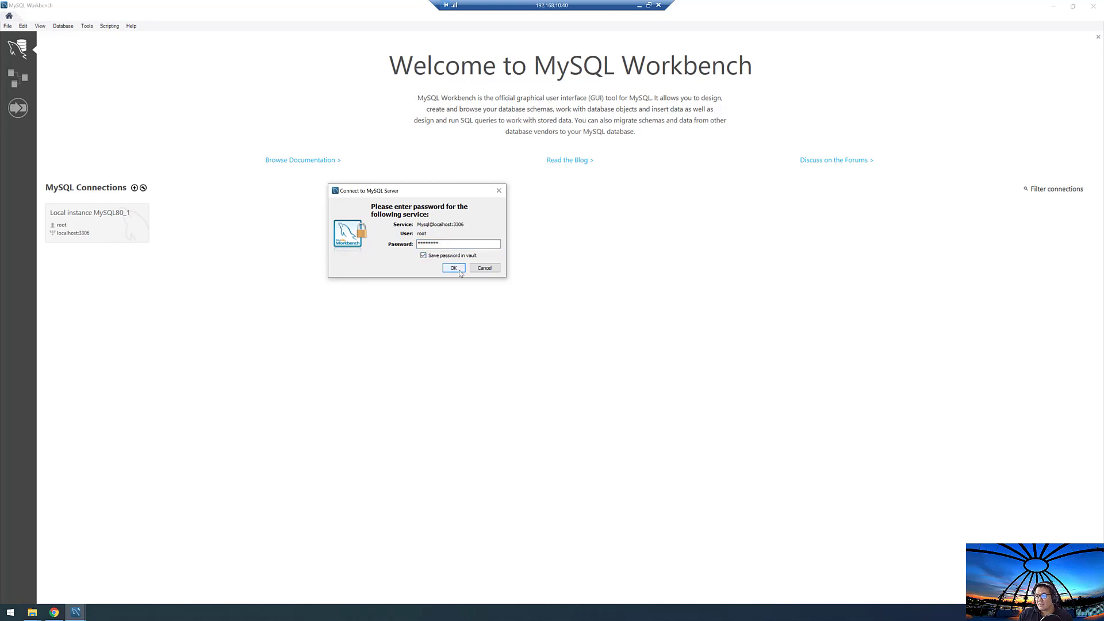
pyautogui.click(459, 273)
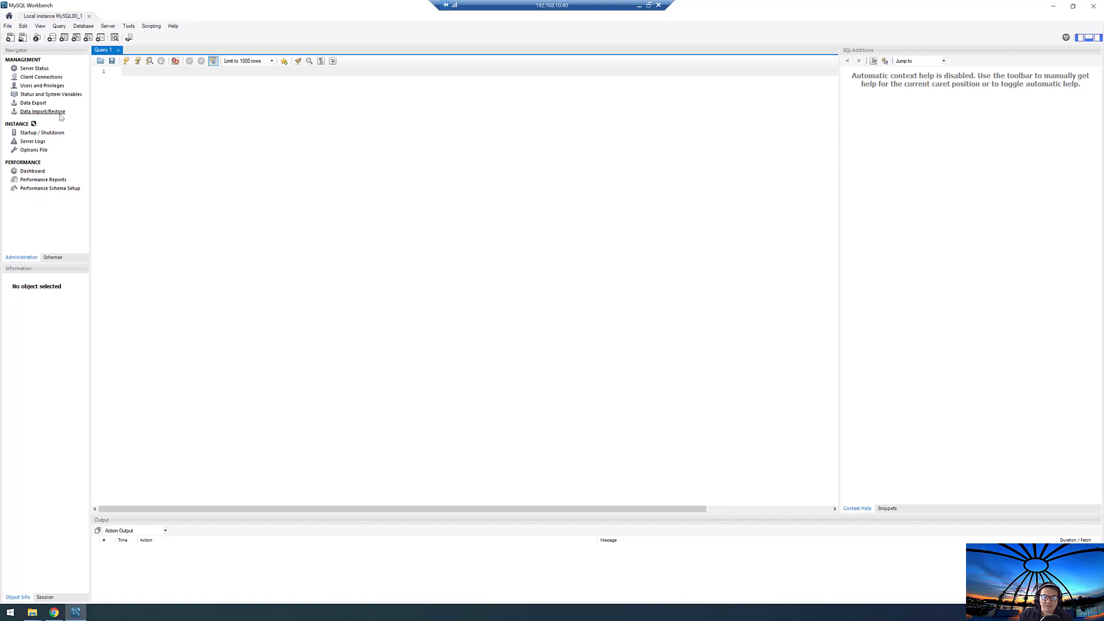
pyautogui.click(27, 69)
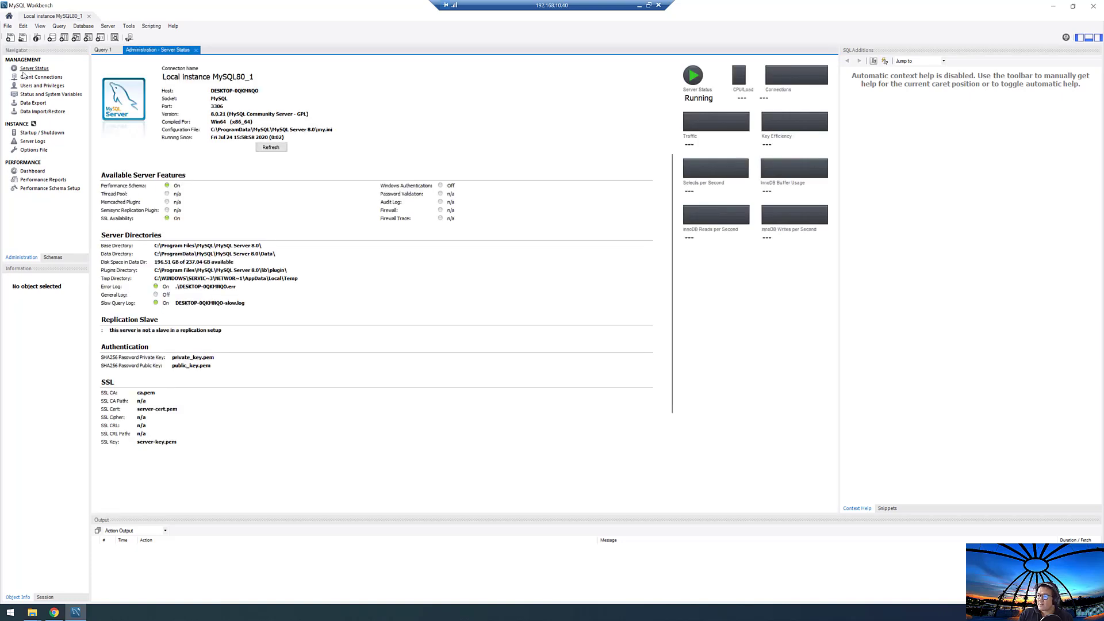